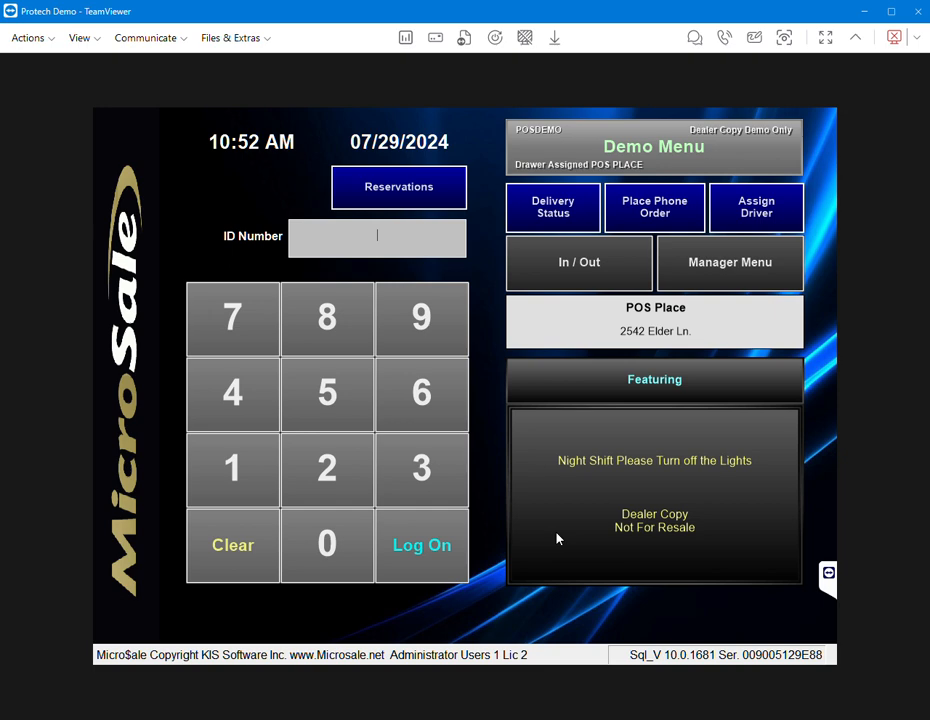
Sign in with the four-digit employee ID to open the order screen for check 2002
{"action": "left_click", "coordinate": [334, 469]}
{"action": "left_click", "coordinate": [290, 405]}
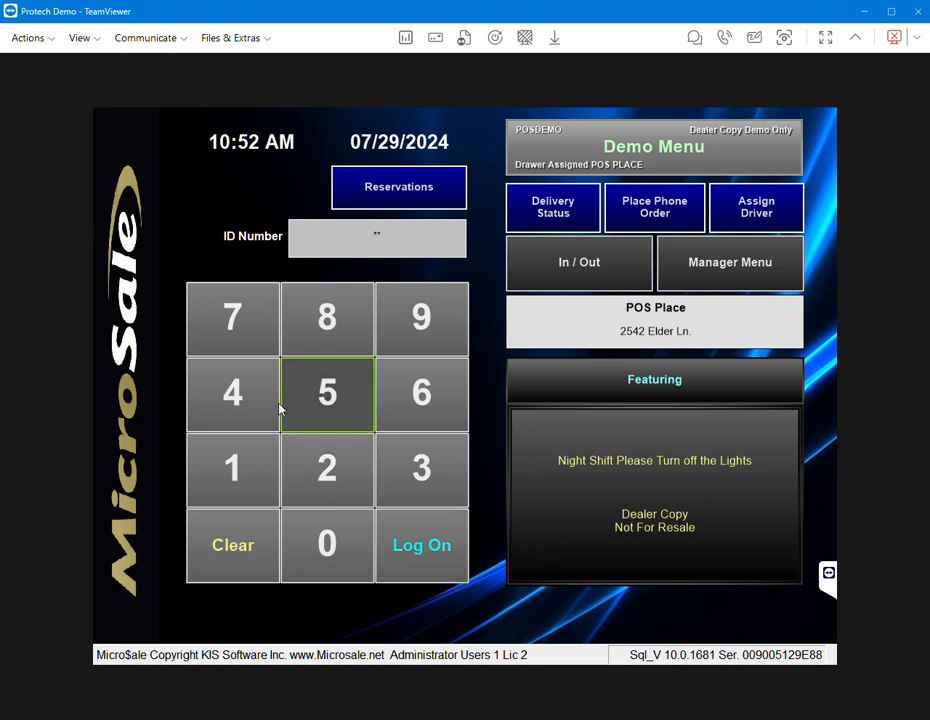
{"action": "left_click", "coordinate": [229, 421]}
{"action": "left_click", "coordinate": [328, 463]}
{"action": "left_click", "coordinate": [403, 544]}
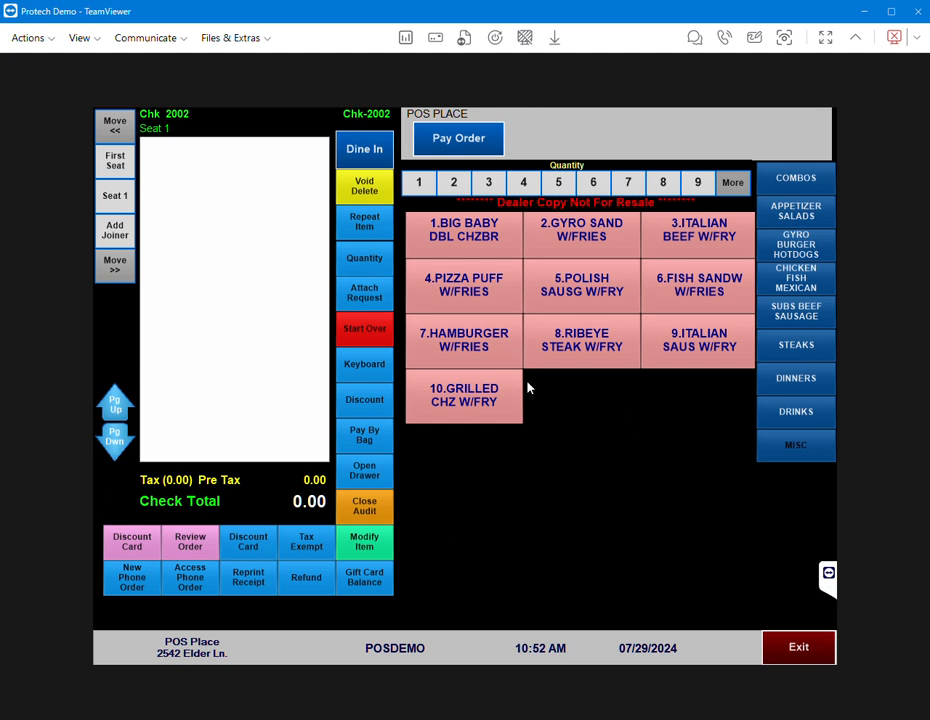
Preview the appetizer, burger, chicken, subs and dinner categories, then exit to the sign-in keypad
{"action": "left_click", "coordinate": [790, 213]}
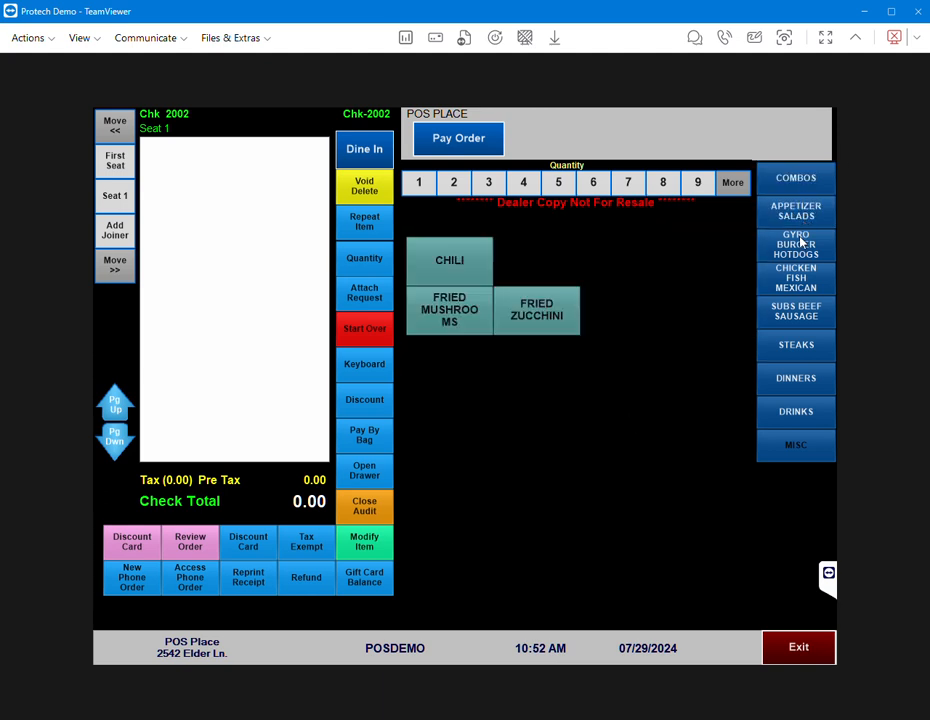
{"action": "left_click", "coordinate": [800, 240]}
{"action": "left_click", "coordinate": [803, 280]}
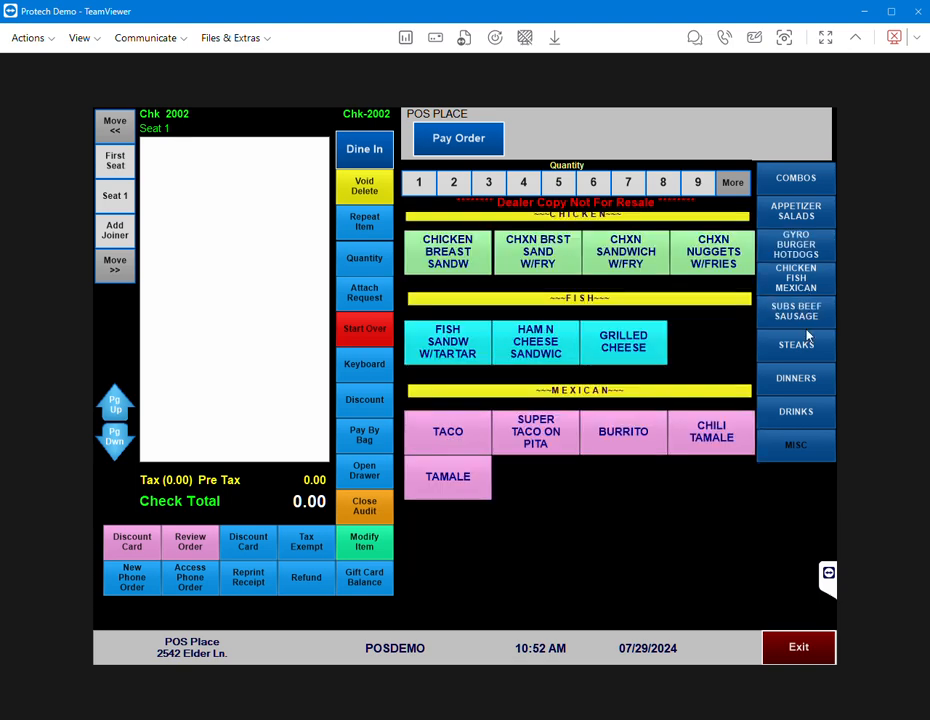
{"action": "left_click", "coordinate": [800, 344]}
{"action": "left_click", "coordinate": [798, 379]}
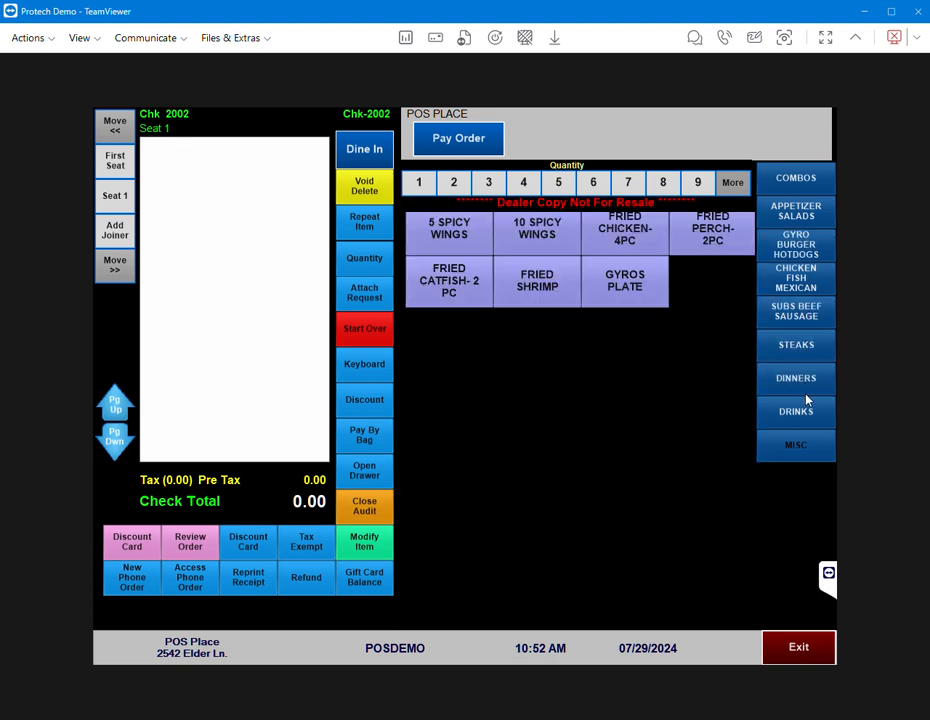
{"action": "left_click", "coordinate": [800, 211]}
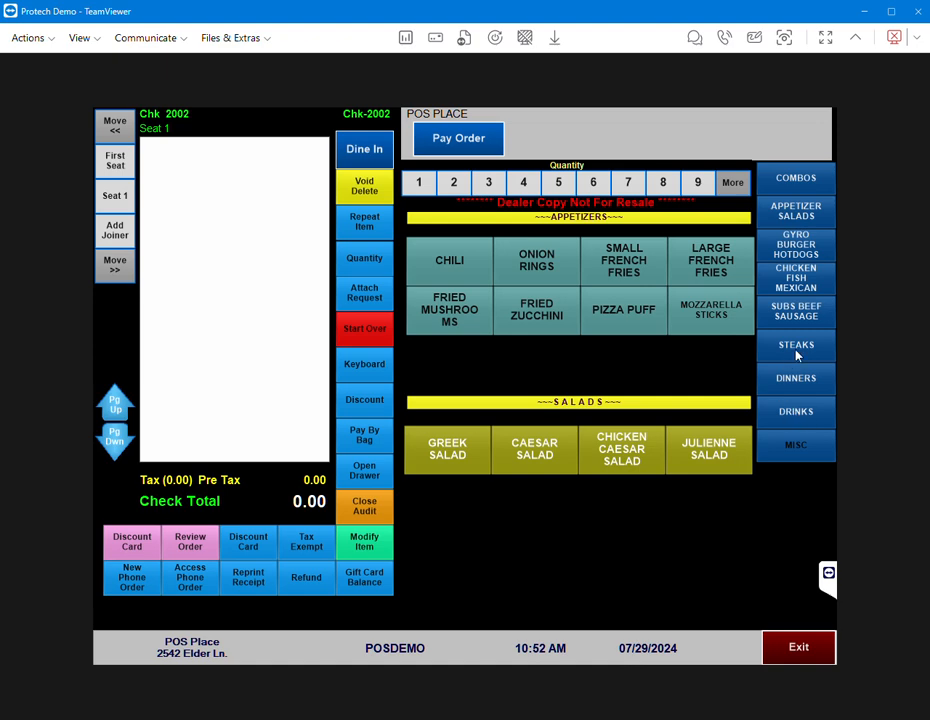
{"action": "left_click", "coordinate": [818, 655]}
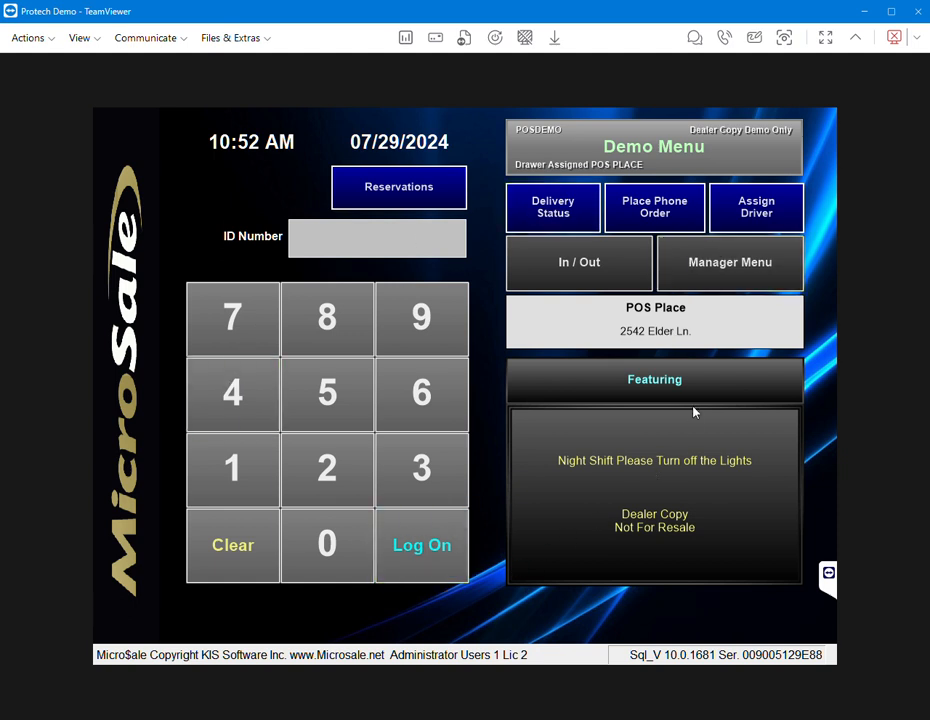
Enter the manager ID and open Menu Maintenance > Menu Category setup
{"action": "left_click", "coordinate": [742, 277]}
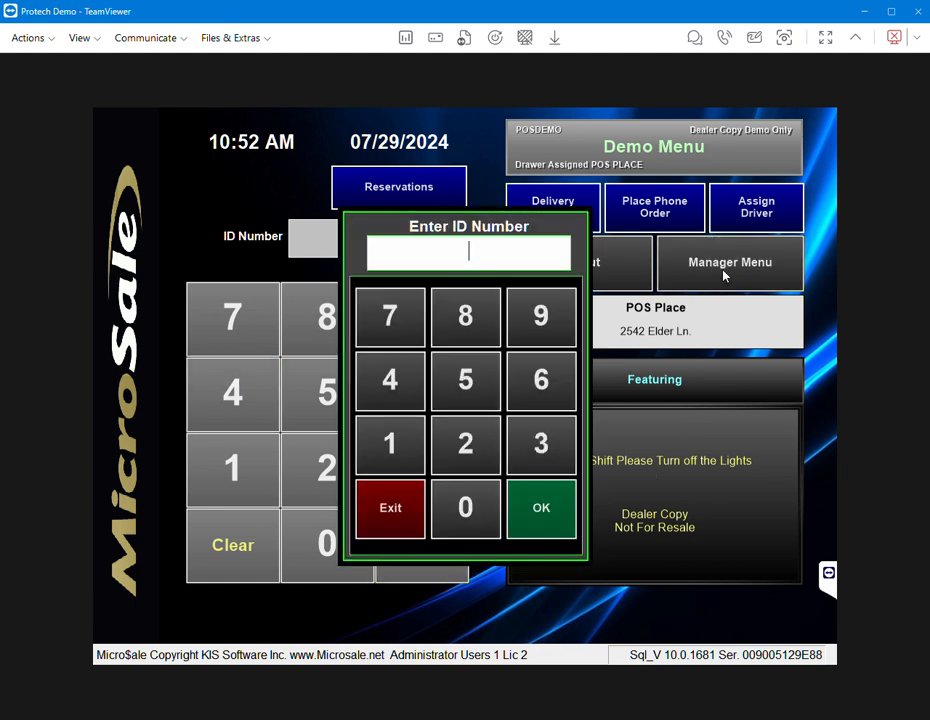
{"action": "type", "text": "1234"}
{"action": "key", "text": "Return"}
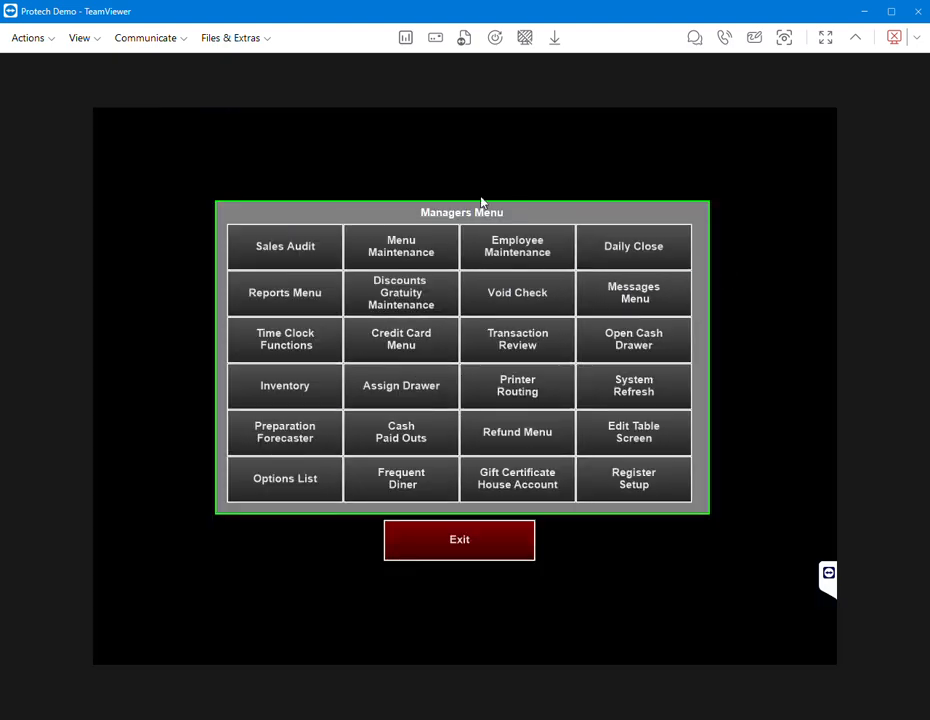
{"action": "left_click", "coordinate": [407, 252]}
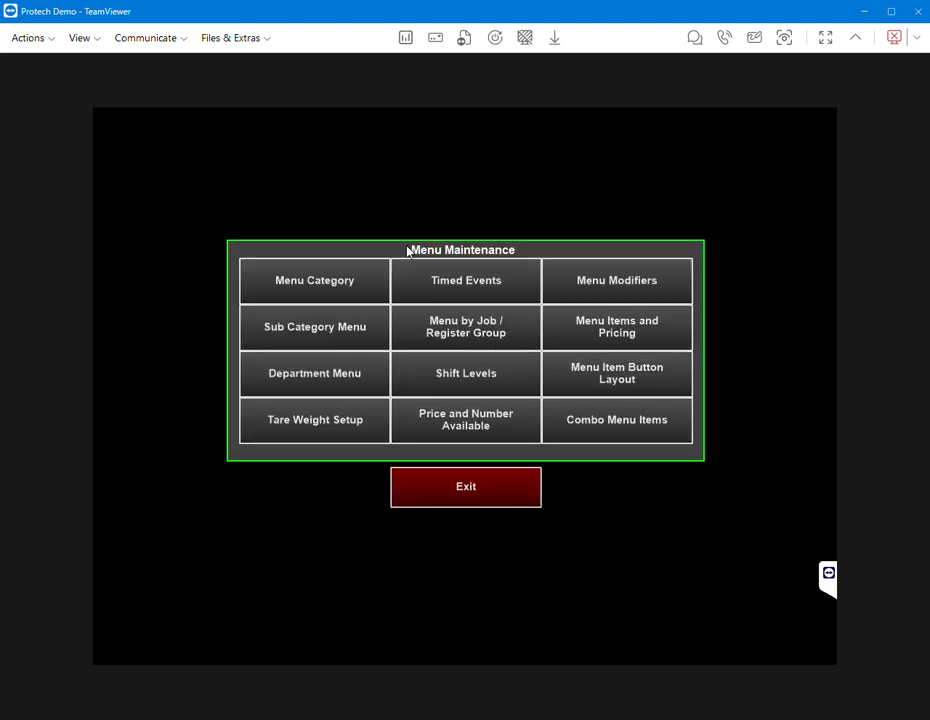
{"action": "left_click", "coordinate": [329, 282]}
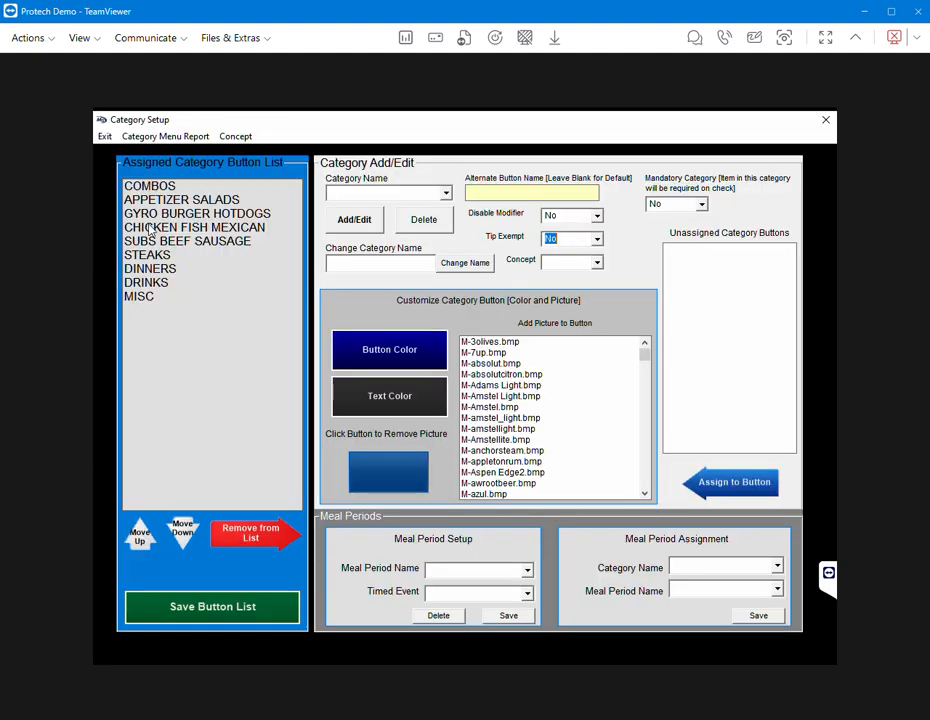
Save a new category named FAVORITES and select it under Unassigned Category Buttons
{"action": "left_click", "coordinate": [354, 199]}
{"action": "type", "text": "FAVORITES"}
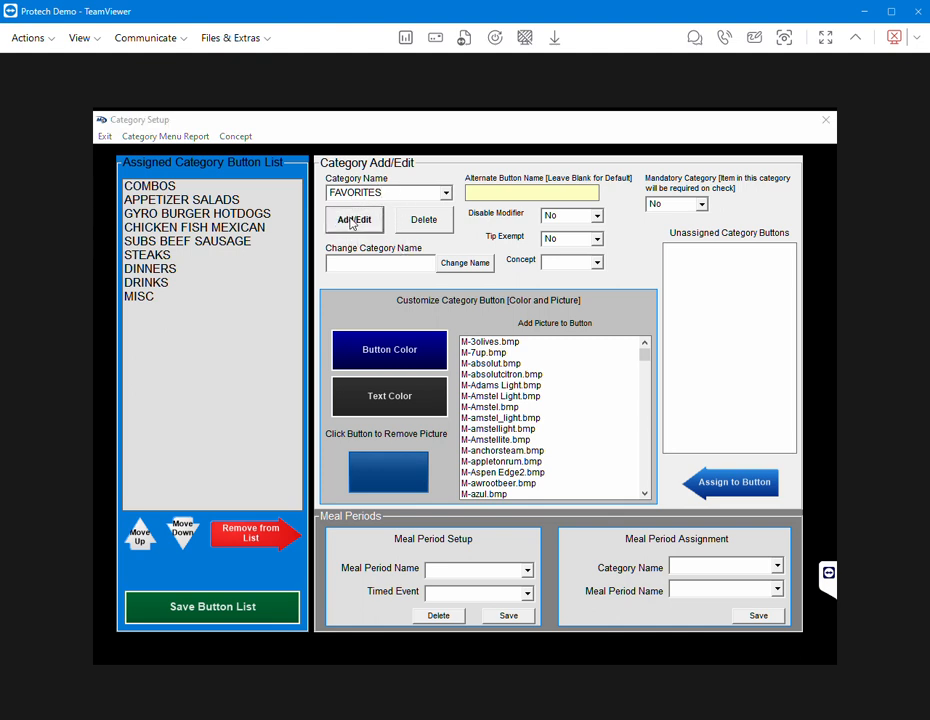
{"action": "left_click", "coordinate": [352, 222]}
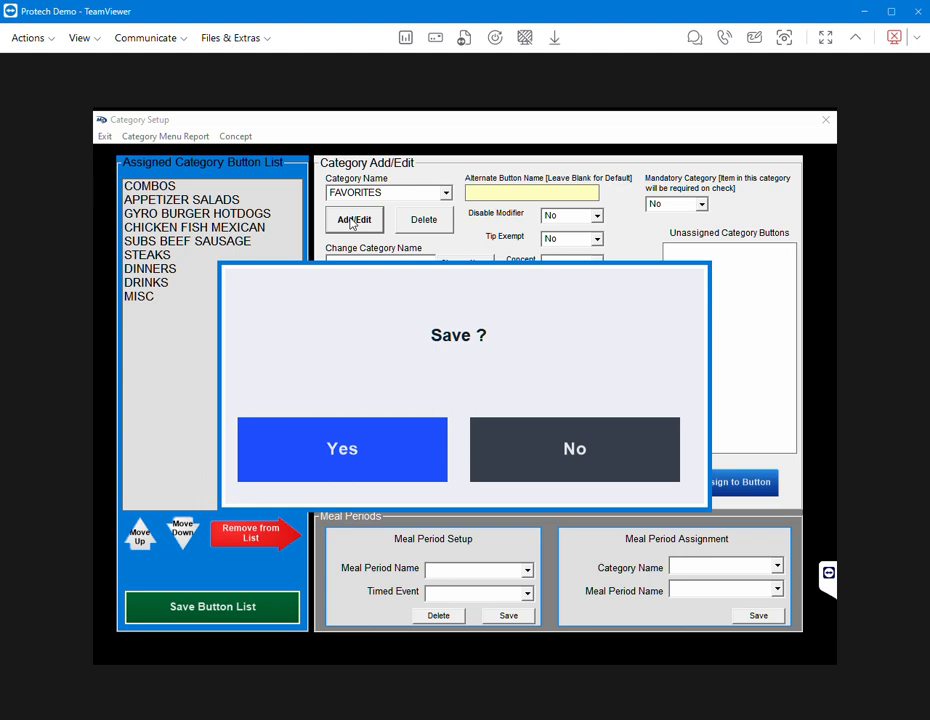
{"action": "left_click", "coordinate": [371, 443]}
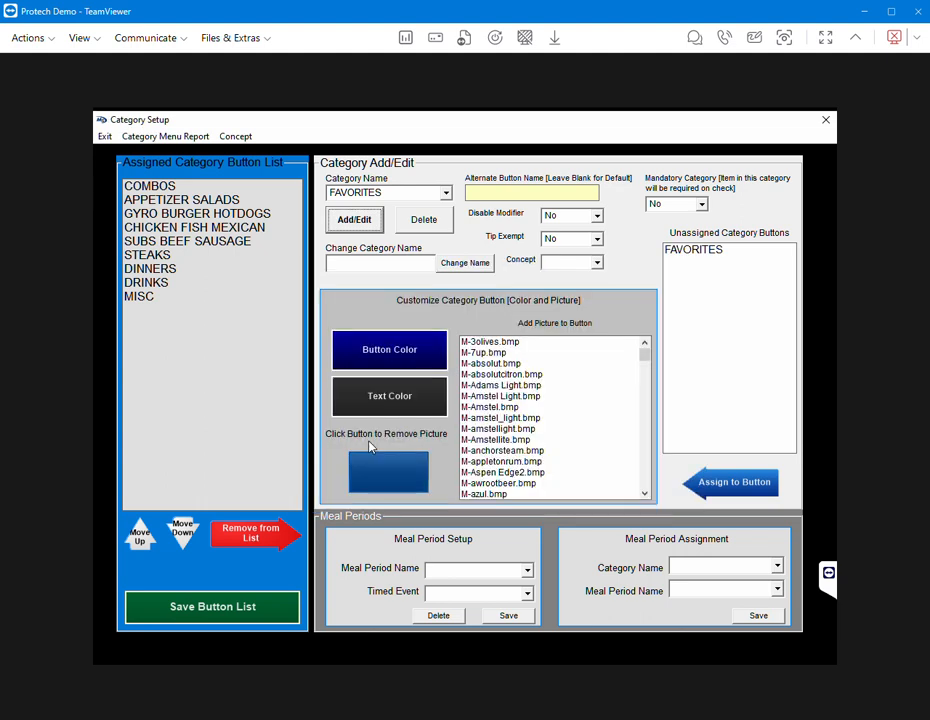
{"action": "left_click", "coordinate": [705, 249]}
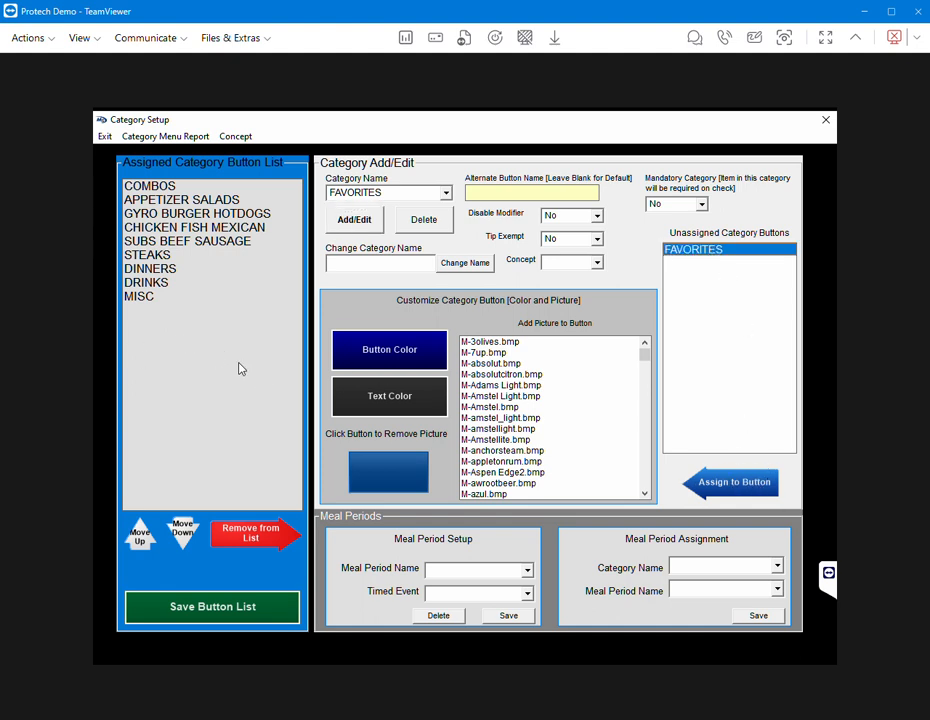
Assign FAVORITES to a button and move it up twice, between DINNERS and DRINKS
{"action": "left_click", "coordinate": [727, 484]}
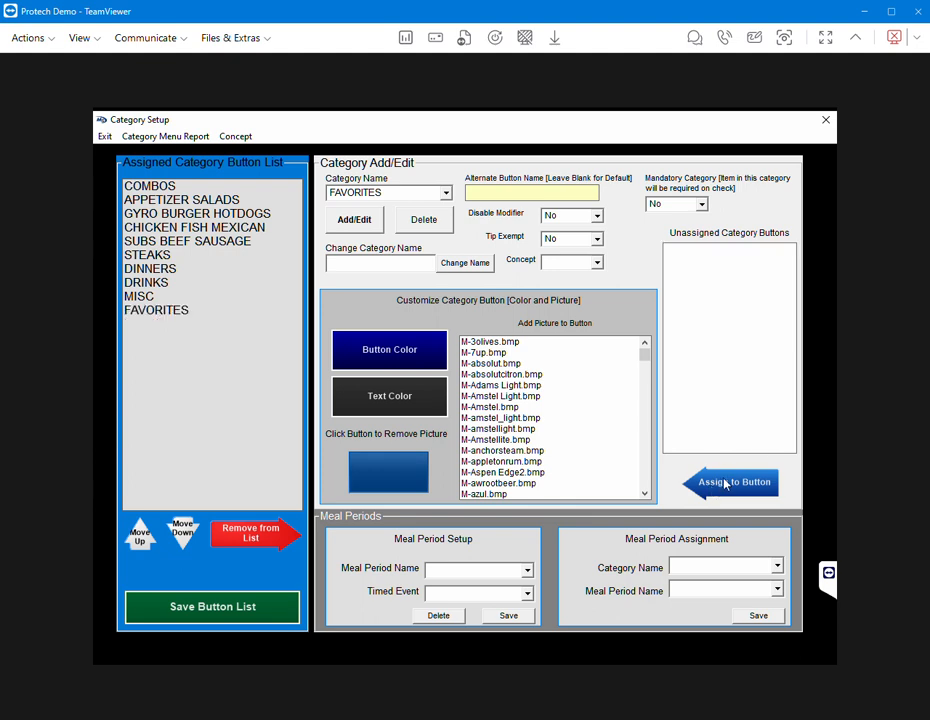
{"action": "left_click", "coordinate": [168, 312]}
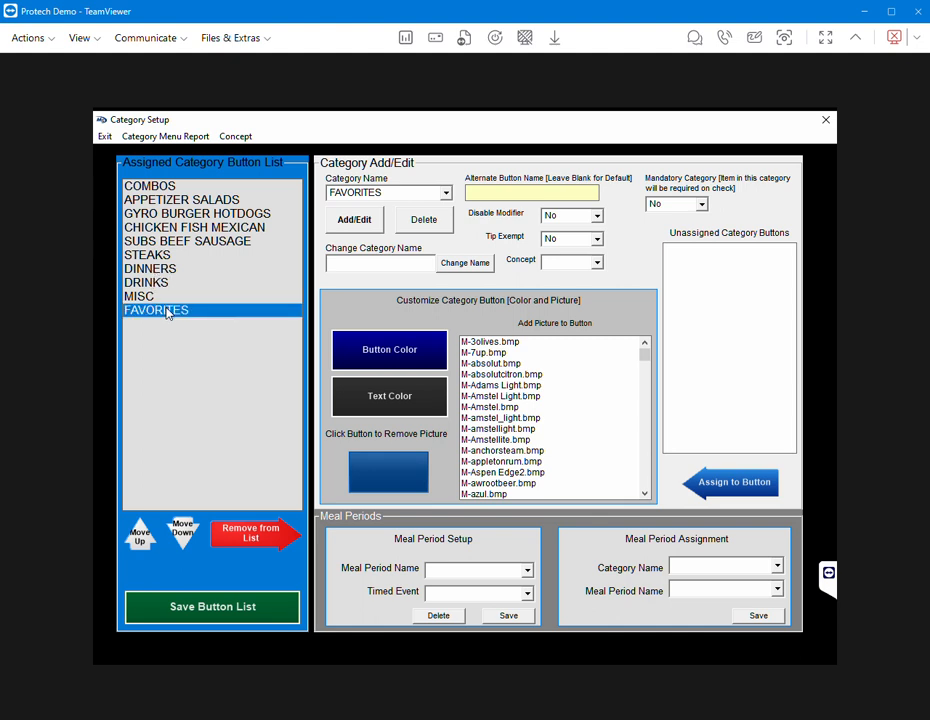
{"action": "left_click", "coordinate": [138, 545]}
{"action": "left_click", "coordinate": [138, 545]}
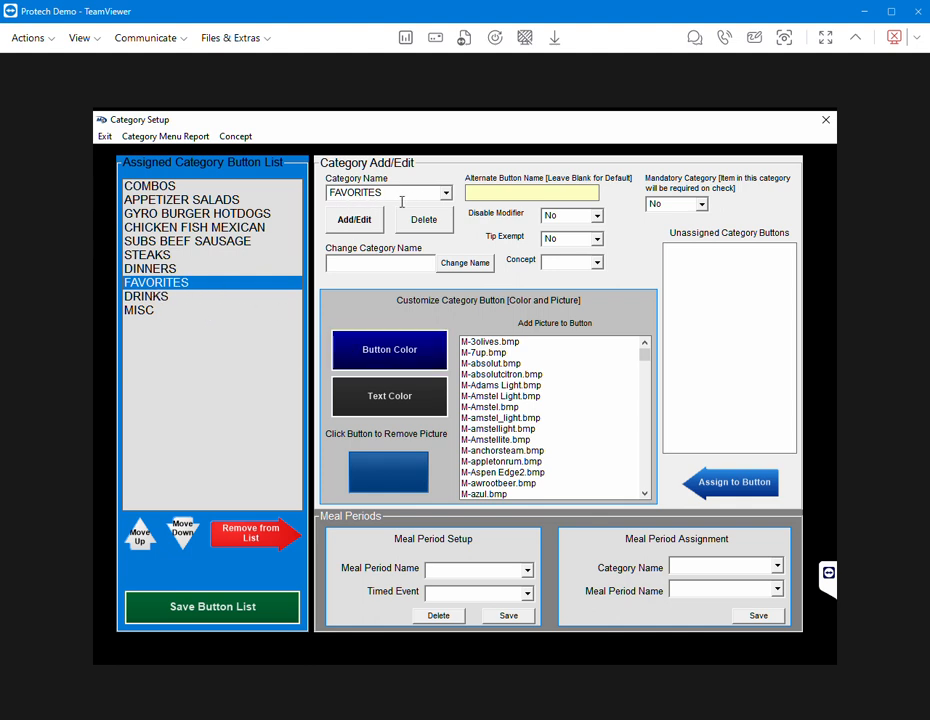
Make the FAVORITES button orange and save the category
{"action": "left_click", "coordinate": [387, 352]}
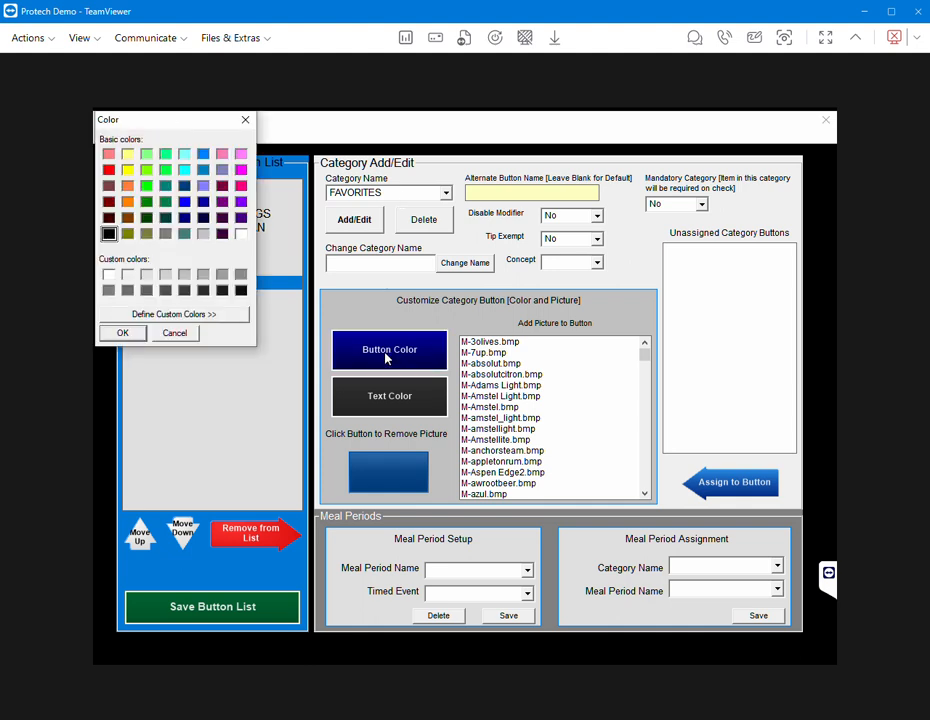
{"action": "left_click", "coordinate": [129, 187]}
{"action": "left_click", "coordinate": [123, 333]}
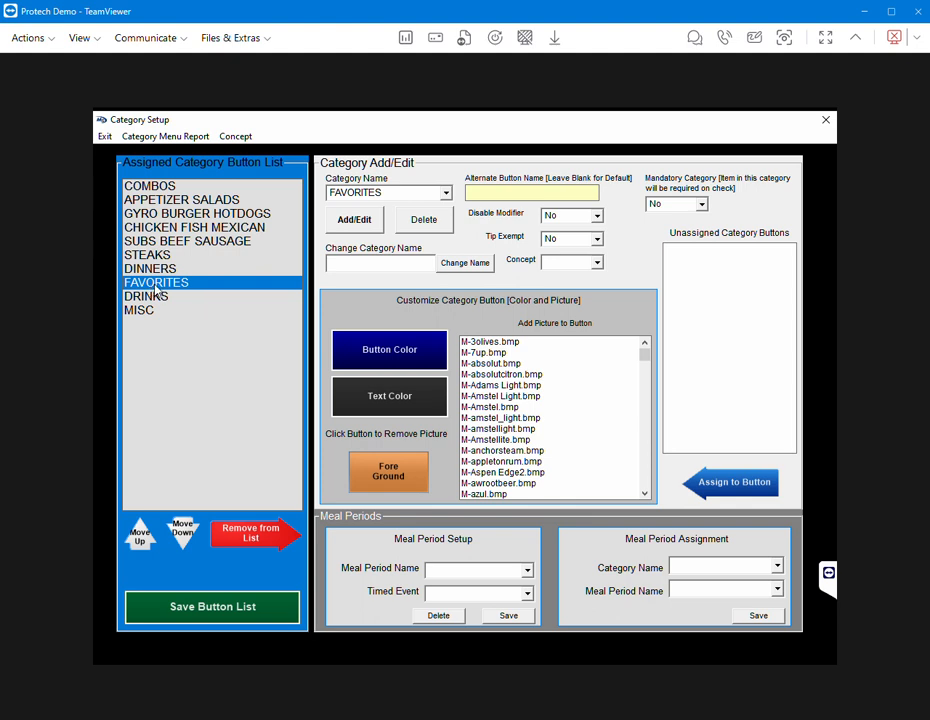
{"action": "left_click", "coordinate": [348, 228]}
{"action": "left_click", "coordinate": [394, 446]}
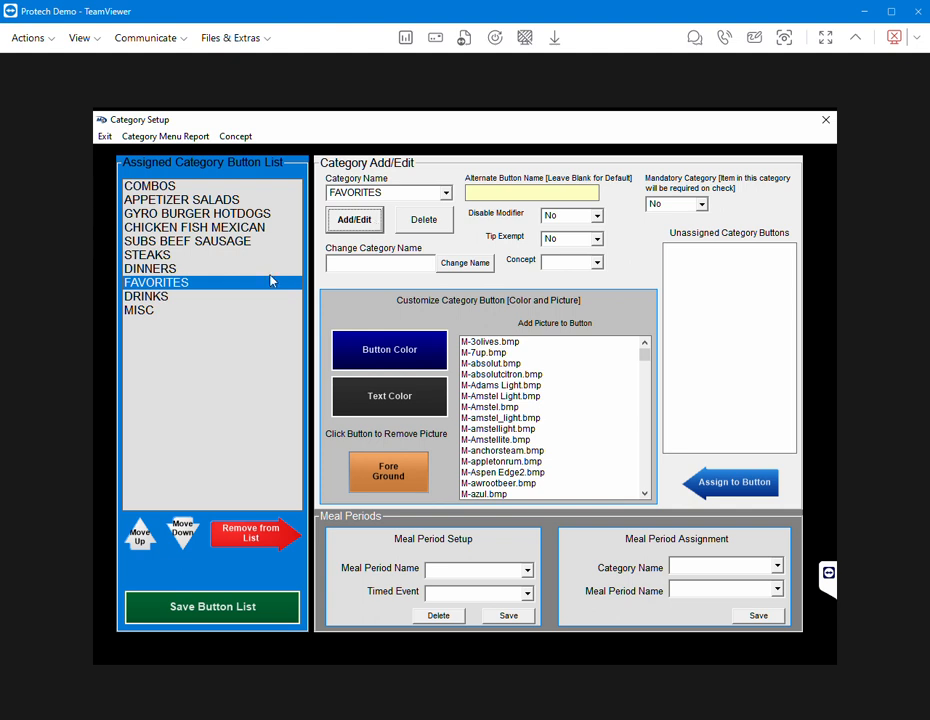
Save the reordered category button list and confirm
{"action": "left_click", "coordinate": [183, 615]}
{"action": "left_click", "coordinate": [195, 606]}
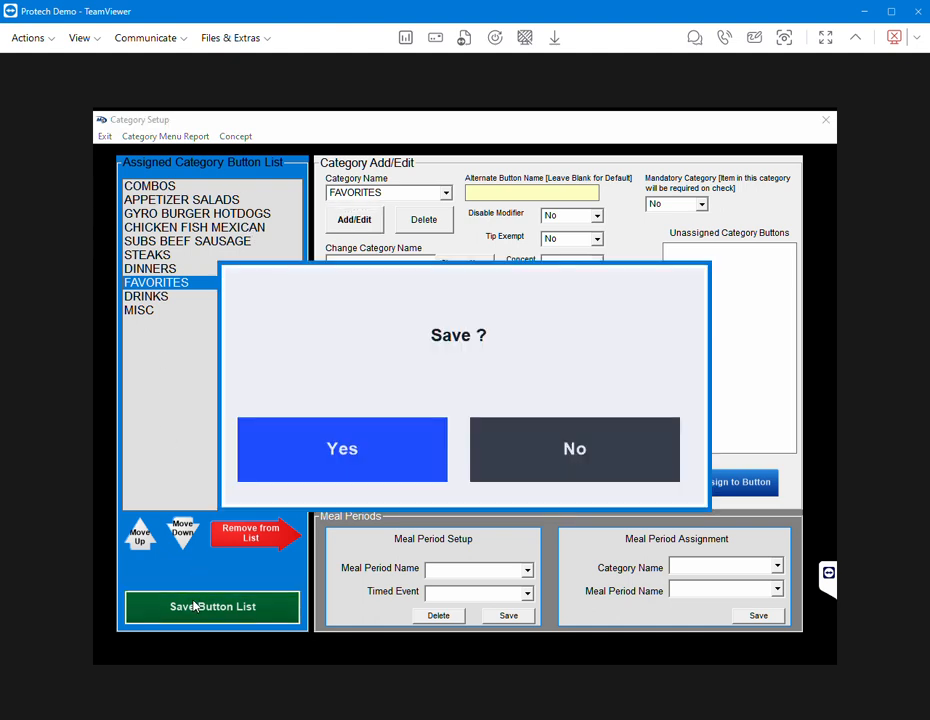
{"action": "left_click", "coordinate": [350, 456]}
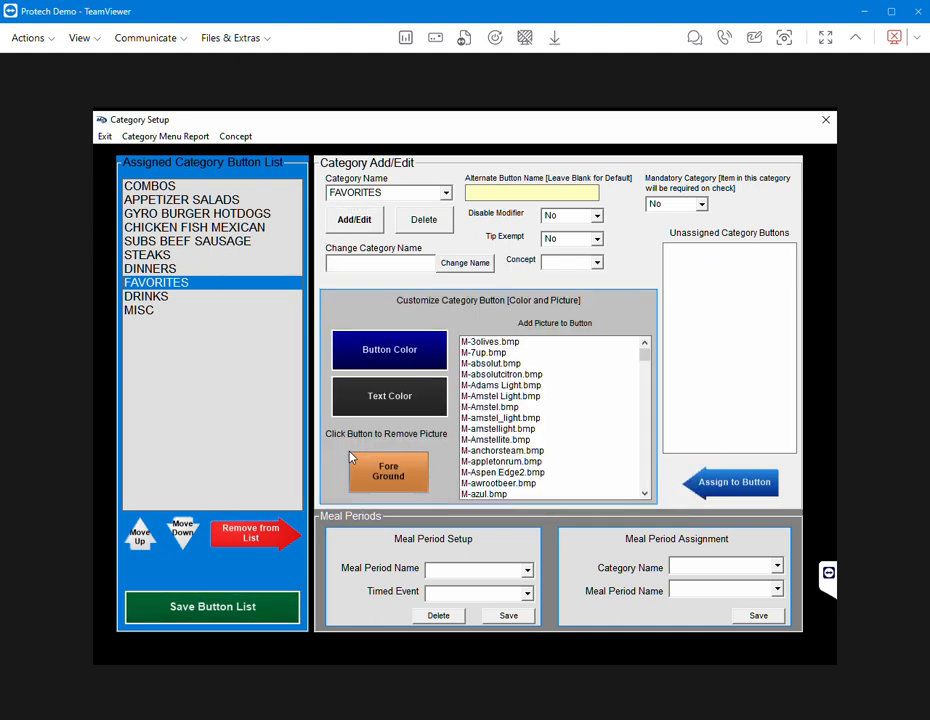
Close Category Setup, Menu Maintenance and the Managers Menu to load the changes
{"action": "left_click", "coordinate": [105, 137]}
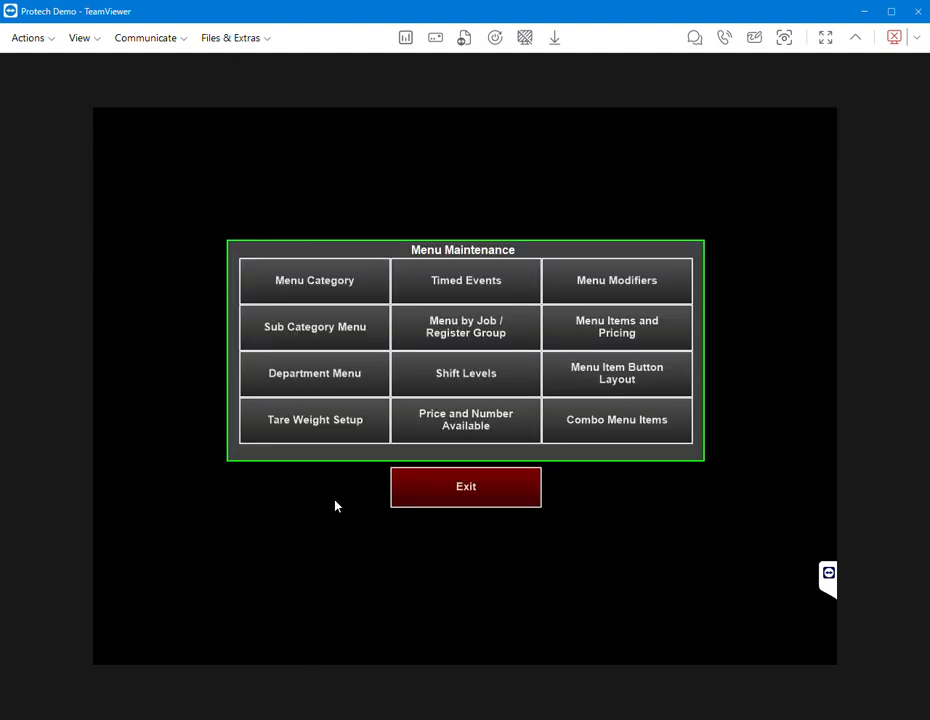
{"action": "left_click", "coordinate": [511, 500]}
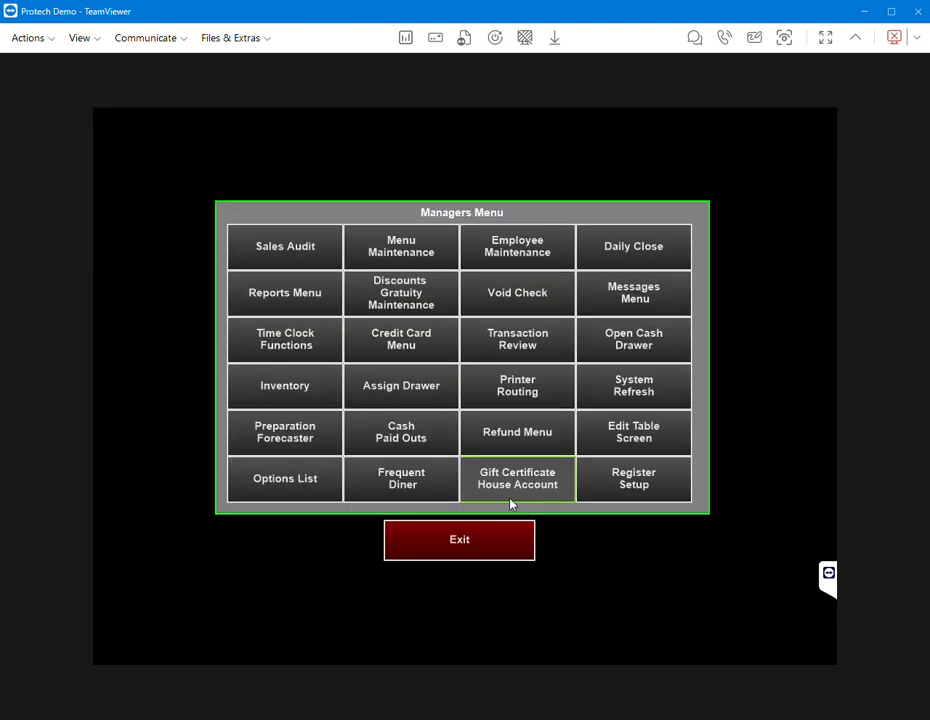
{"action": "left_click", "coordinate": [479, 541]}
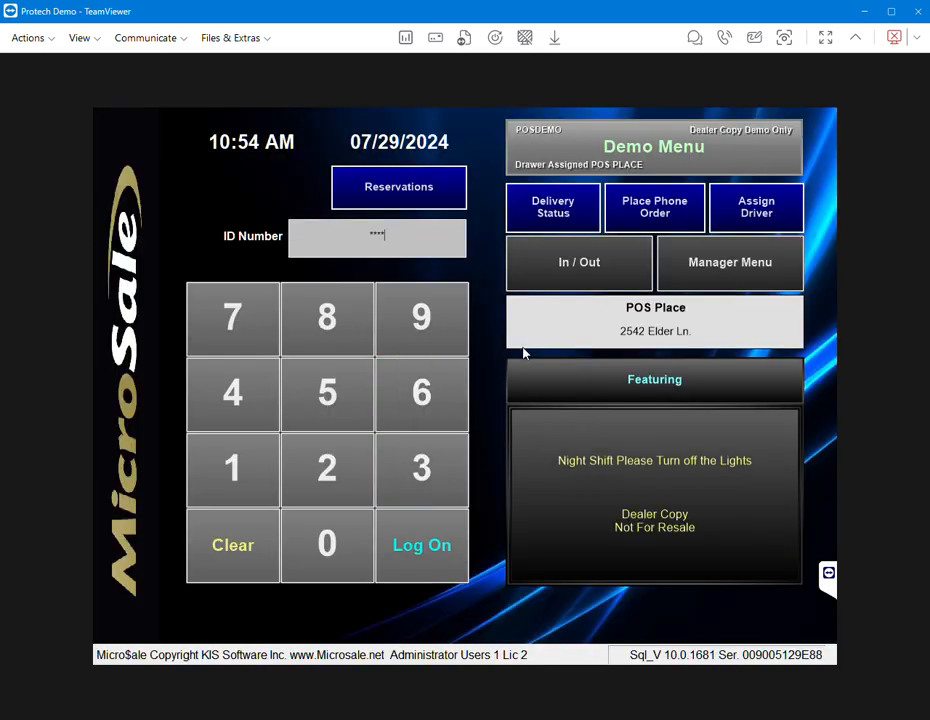
Log on, check the FAVORITES category on the order screen, then request manager access
{"action": "key", "text": "Return"}
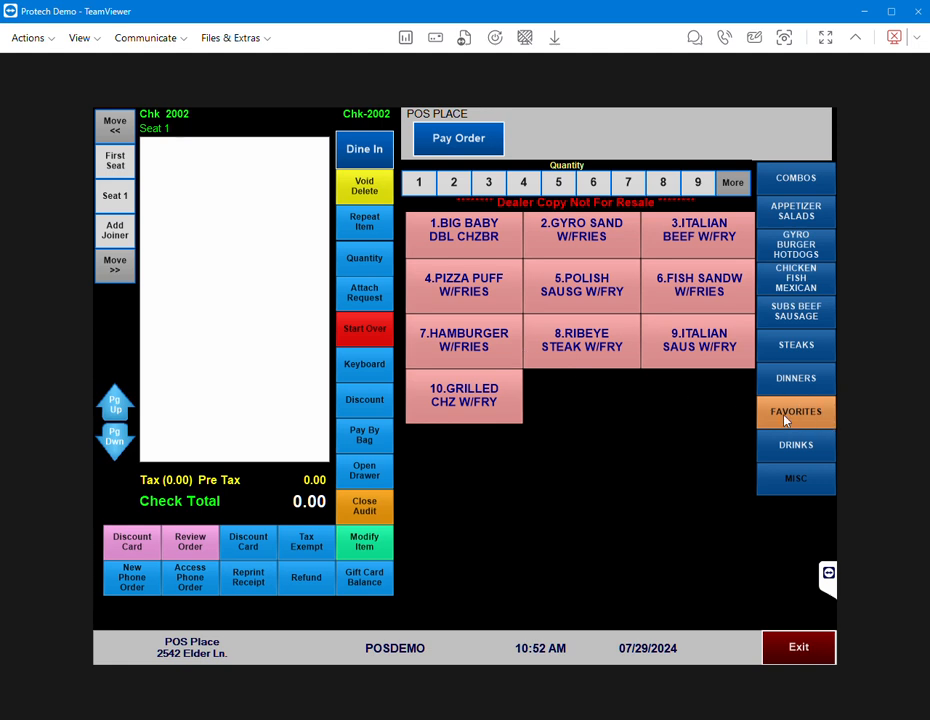
{"action": "left_click", "coordinate": [808, 416]}
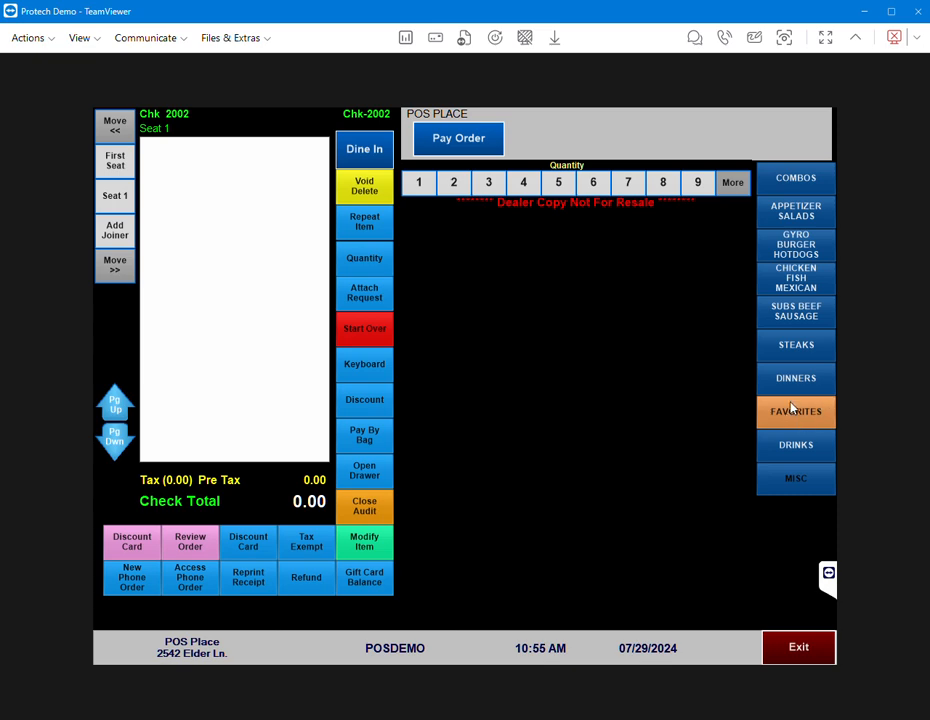
{"action": "left_click", "coordinate": [798, 658]}
{"action": "left_click", "coordinate": [754, 254]}
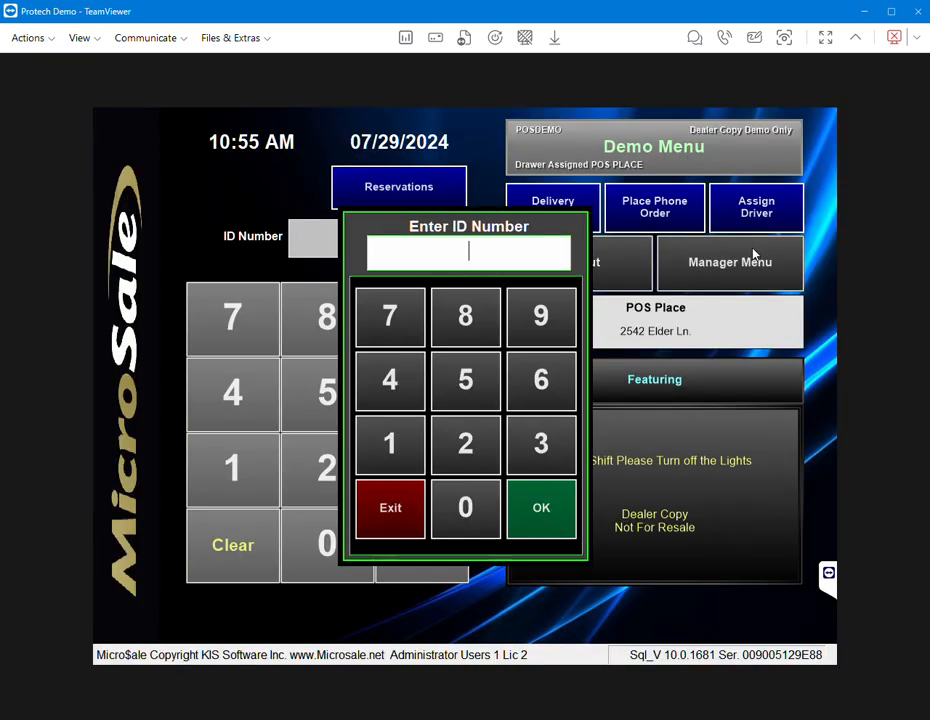
Enter the manager ID and open Menu Maintenance > Menu Items and Pricing
{"action": "type", "text": "***"}
{"action": "key", "text": "Return"}
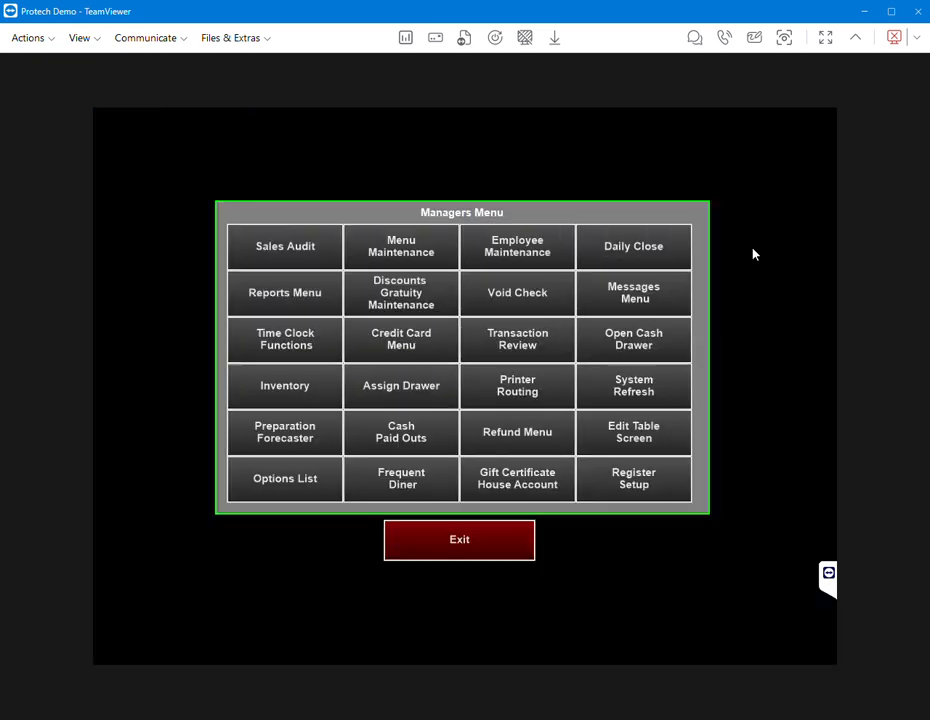
{"action": "left_click", "coordinate": [415, 232]}
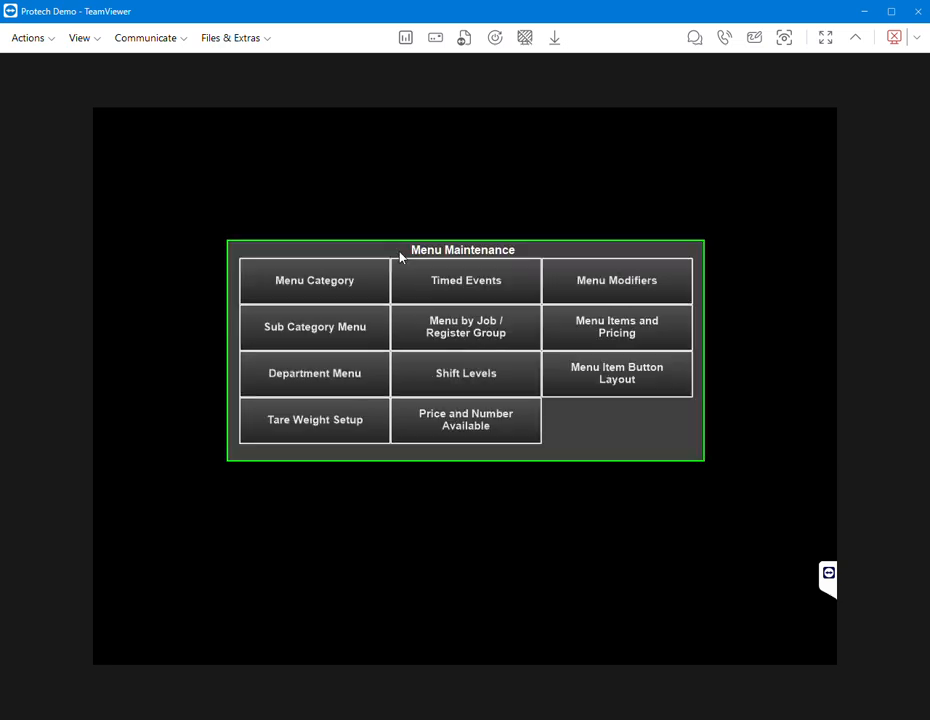
{"action": "left_click", "coordinate": [618, 333]}
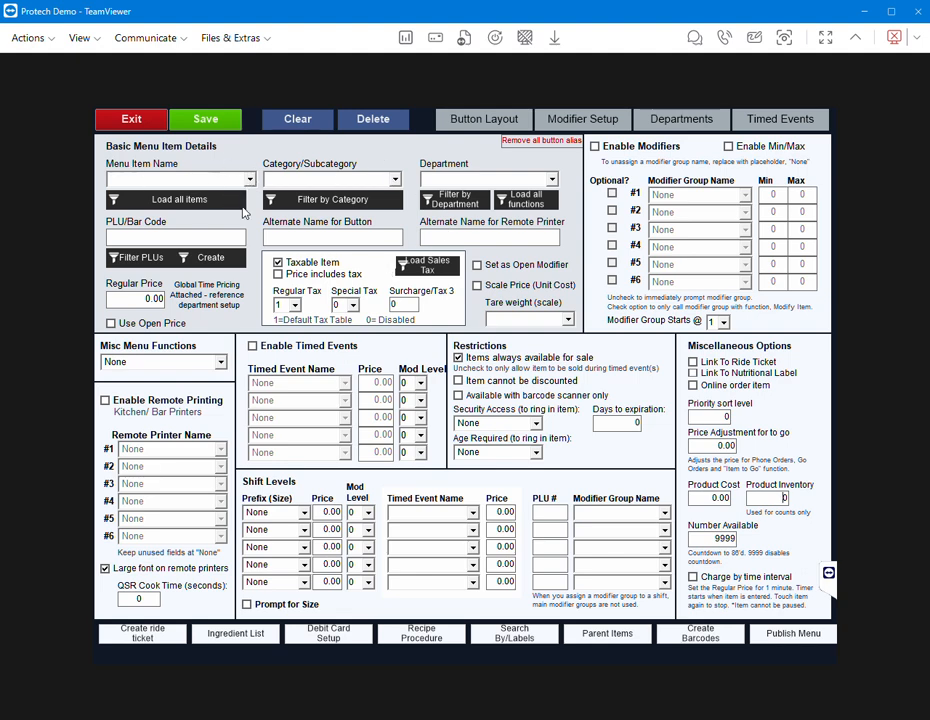
Set the category to FAVORITES and check its item list, which is empty
{"action": "left_click", "coordinate": [396, 179]}
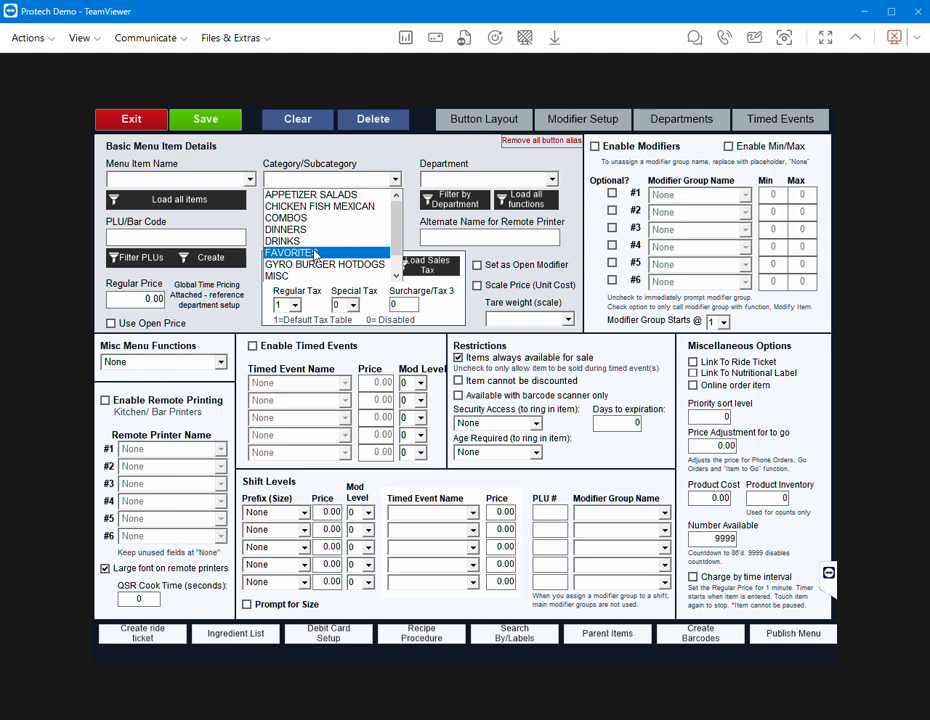
{"action": "left_click", "coordinate": [315, 253]}
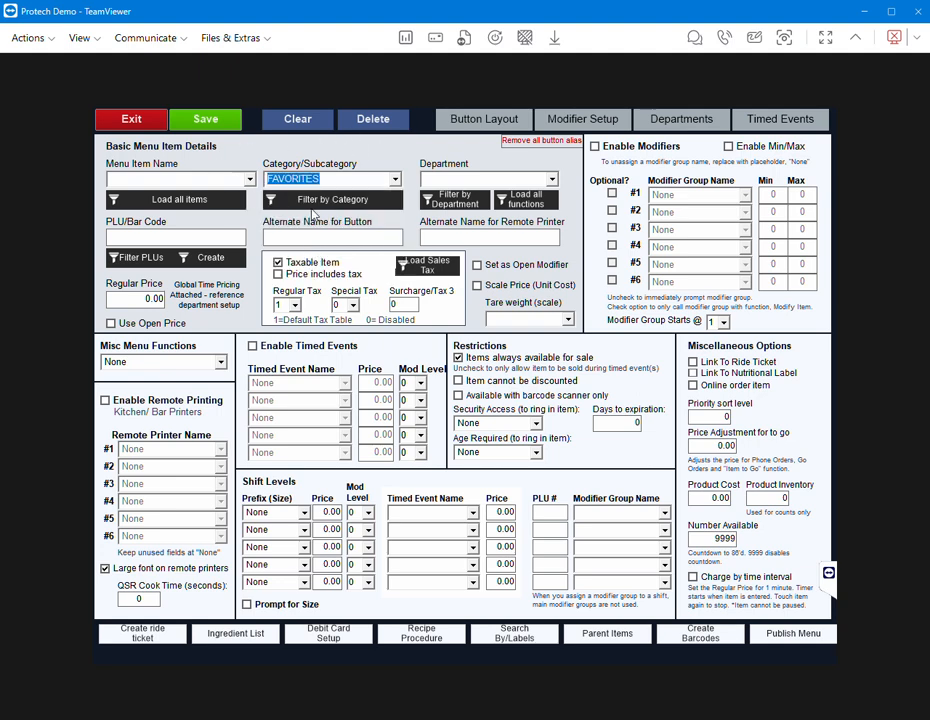
{"action": "left_click", "coordinate": [373, 202]}
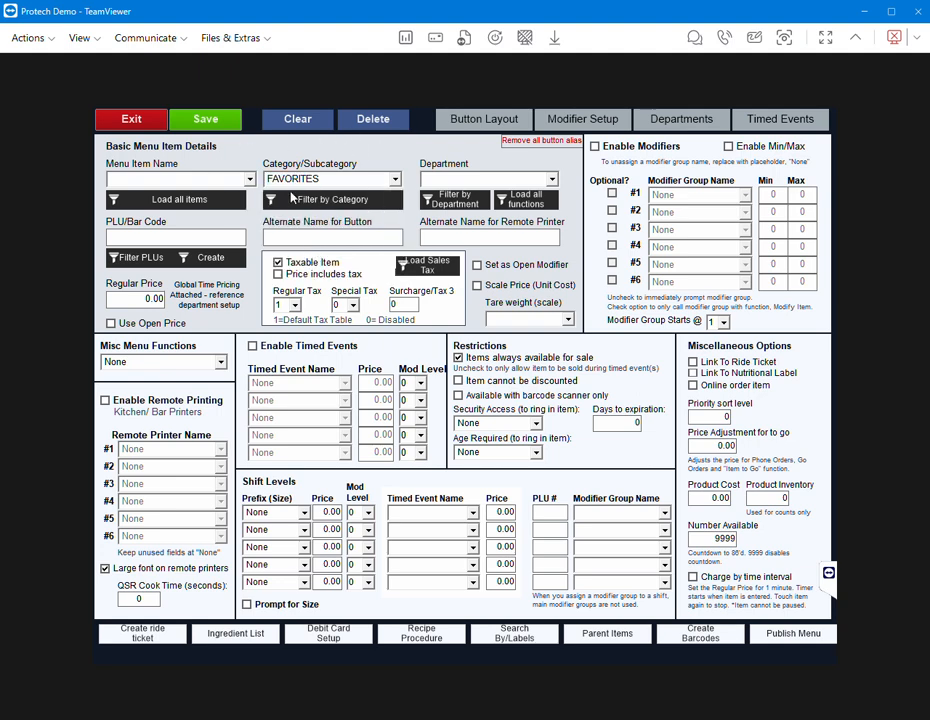
{"action": "left_click", "coordinate": [188, 176]}
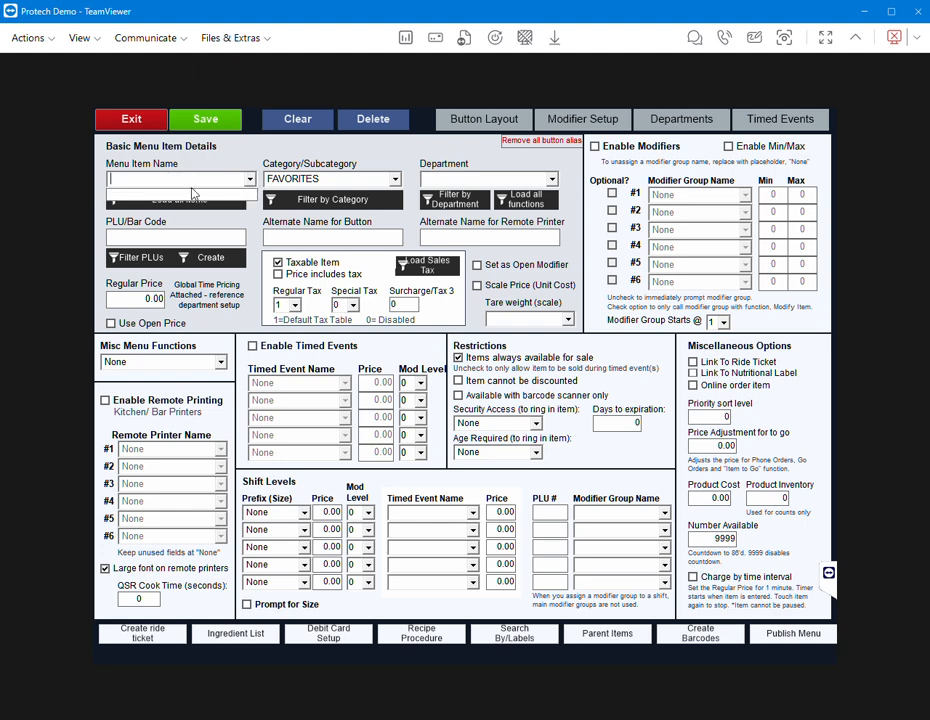
{"action": "left_click", "coordinate": [397, 178]}
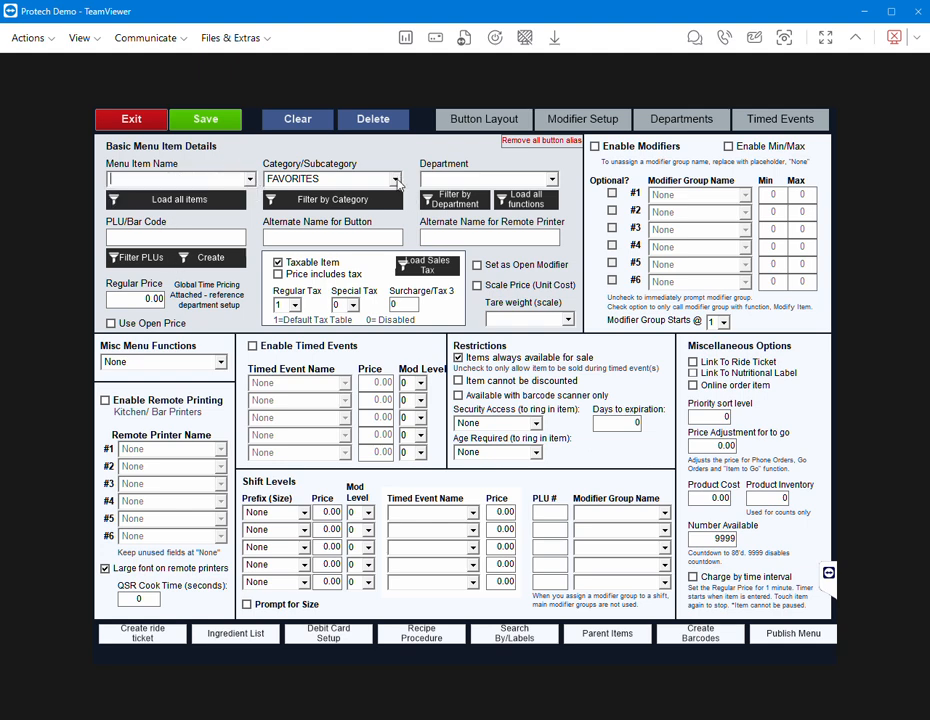
View the existing COMBOS items, then switch the category back to FAVORITES
{"action": "left_click", "coordinate": [397, 178]}
{"action": "left_click", "coordinate": [347, 200]}
{"action": "left_click", "coordinate": [347, 202]}
{"action": "left_click", "coordinate": [250, 179]}
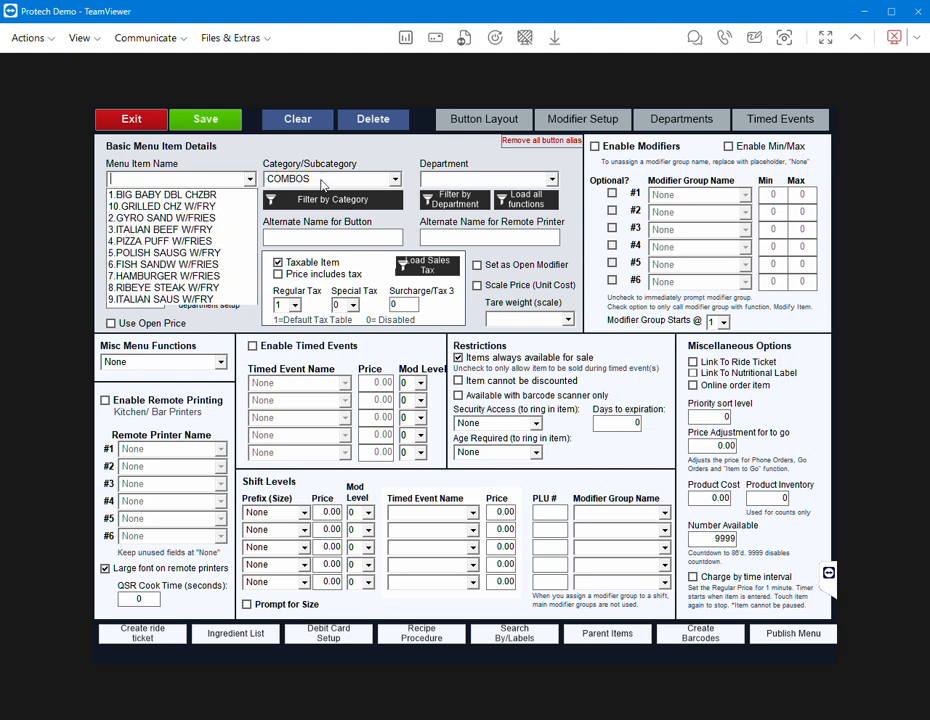
{"action": "left_click", "coordinate": [397, 179]}
{"action": "left_click", "coordinate": [397, 179]}
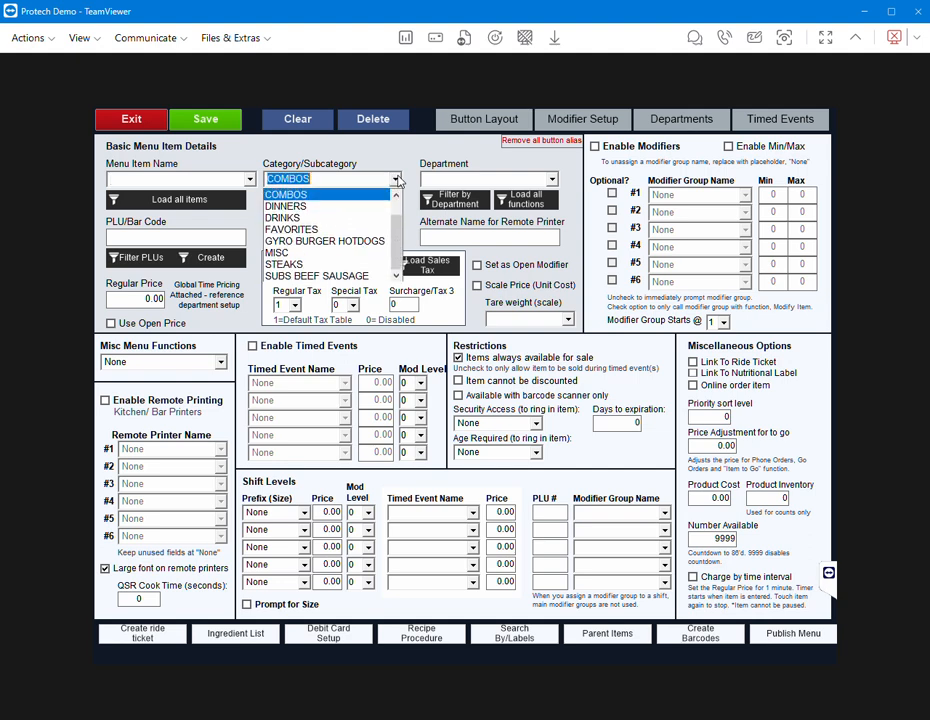
{"action": "left_click", "coordinate": [355, 229]}
{"action": "left_click", "coordinate": [361, 204]}
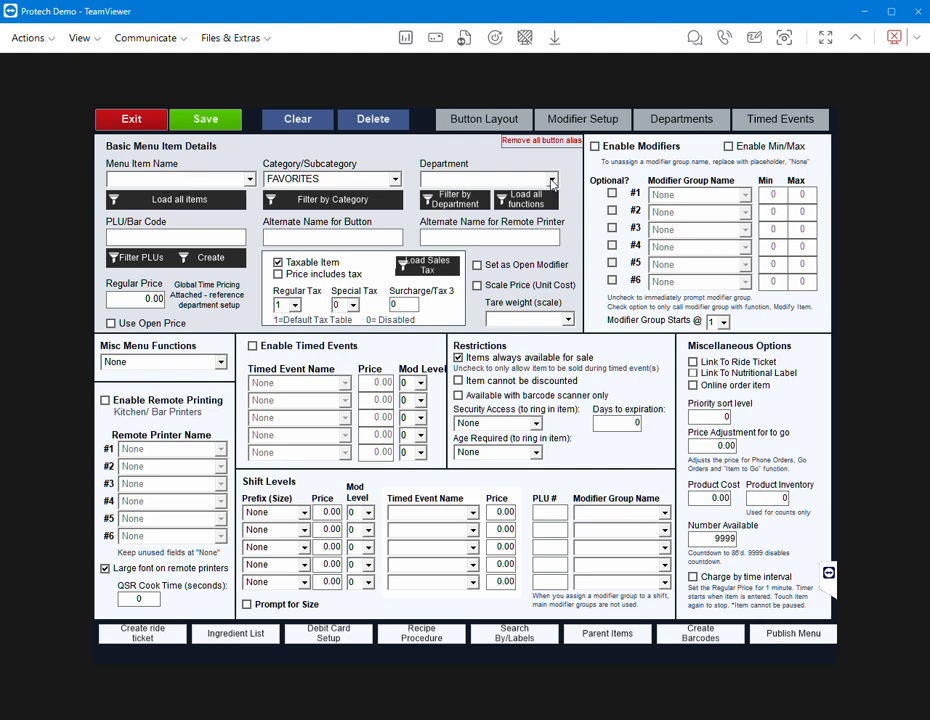
Set the department to FOOD, ready to enter the new item's name
{"action": "left_click", "coordinate": [549, 179]}
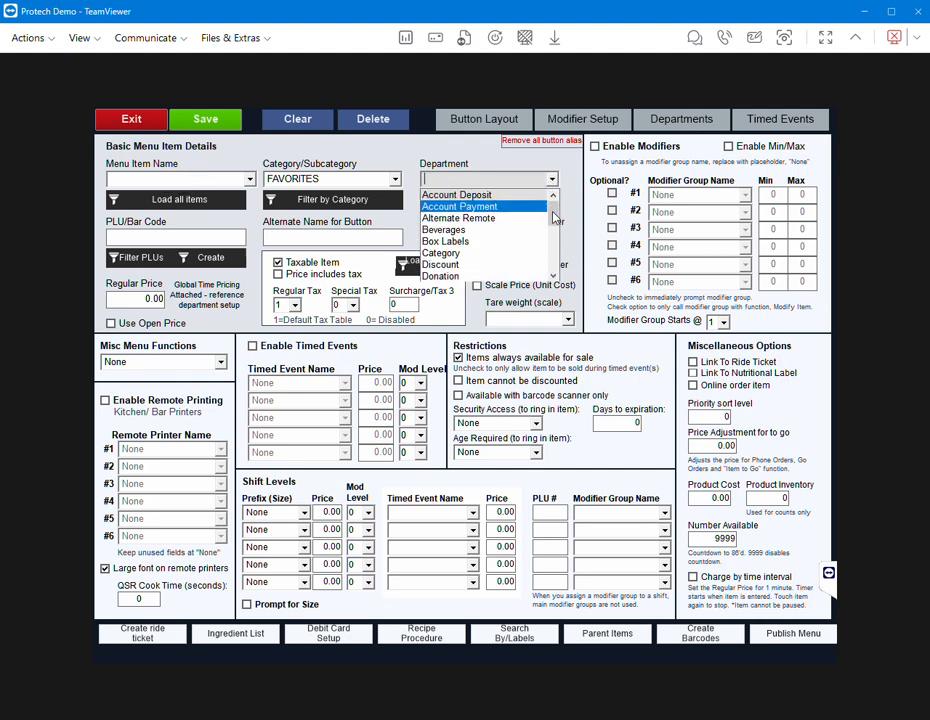
{"action": "scroll", "coordinate": [550, 230], "scroll_direction": "down", "scroll_amount": 2}
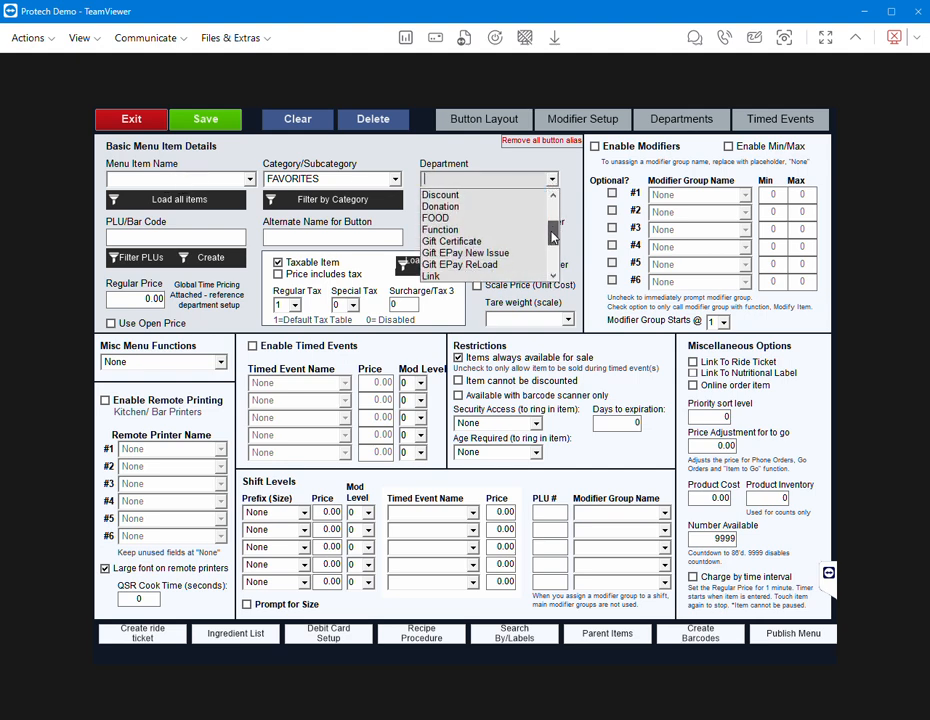
{"action": "left_click", "coordinate": [477, 218]}
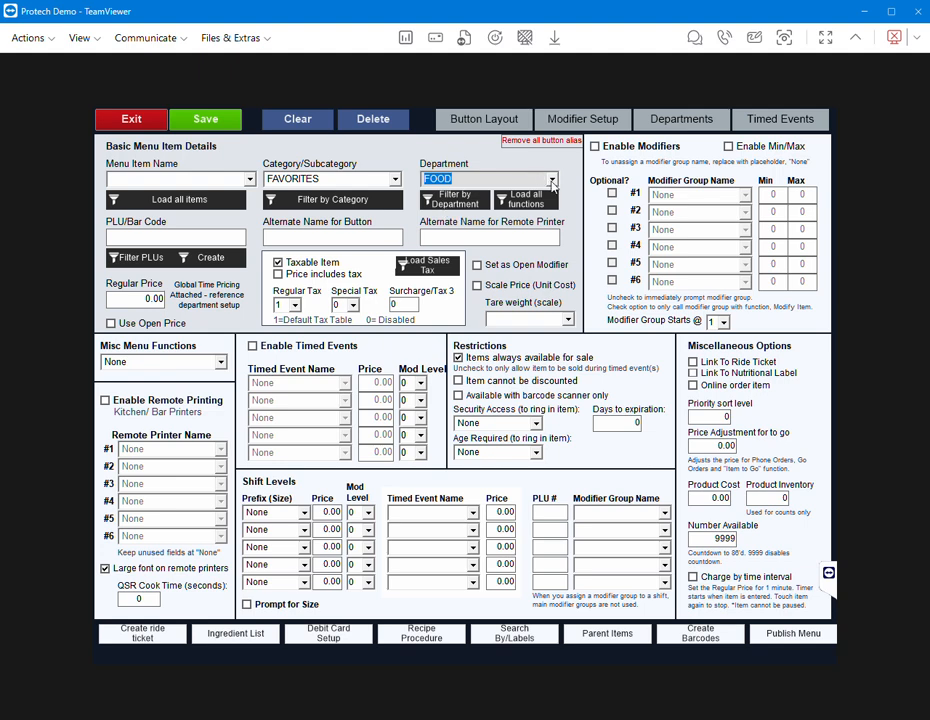
{"action": "left_click", "coordinate": [184, 182]}
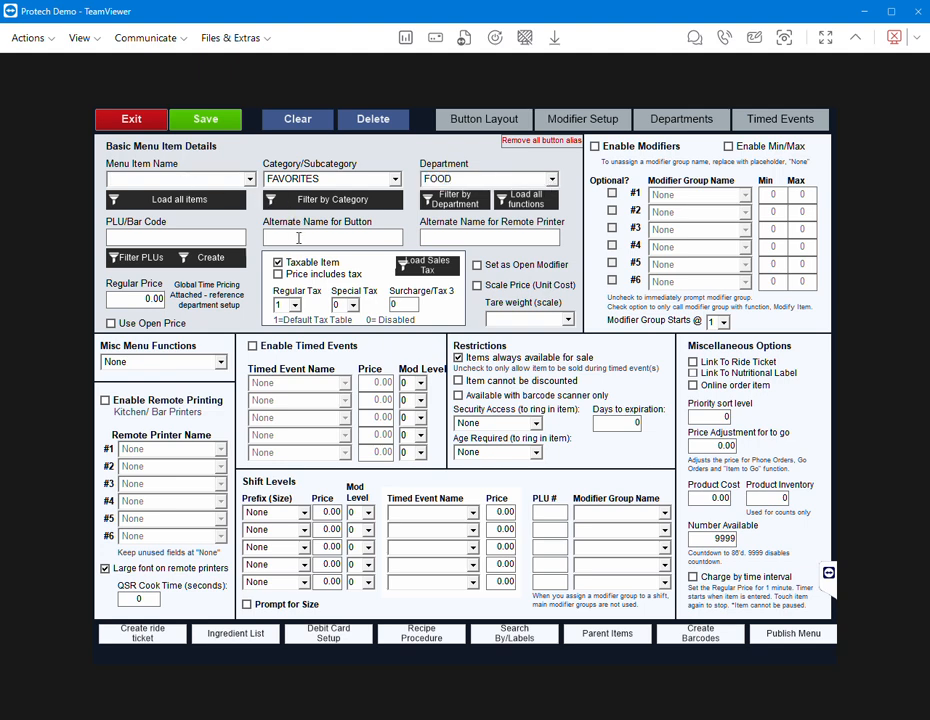
Name the item POS BURGER, price it at 2.99, and route it to the Kitchen printer
{"action": "type", "text": "POS BURGER"}
{"action": "left_click", "coordinate": [138, 301]}
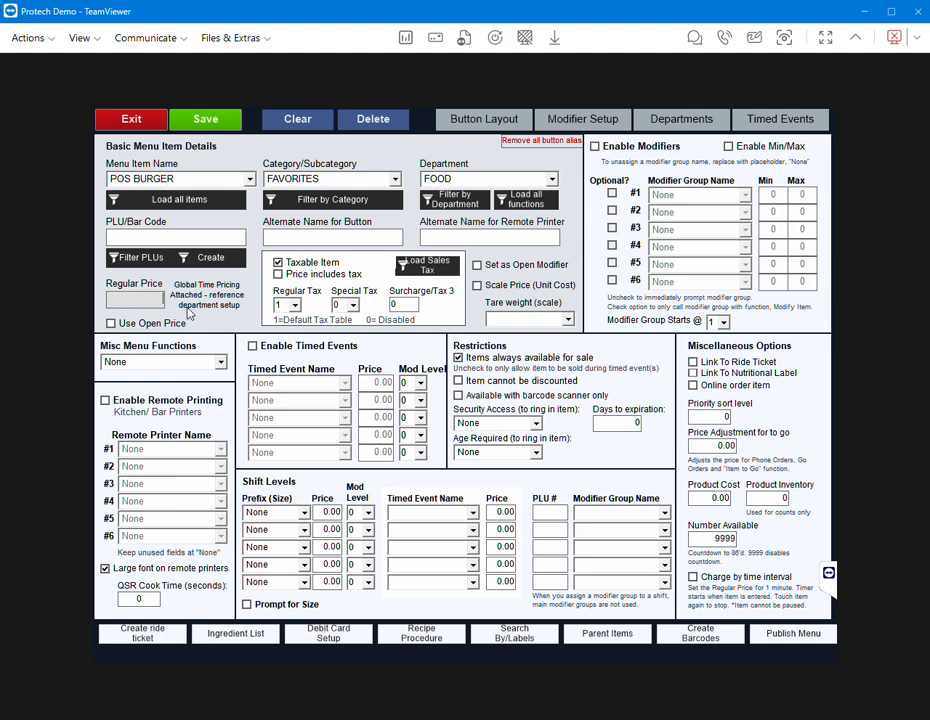
{"action": "type", "text": "2.99"}
{"action": "left_click", "coordinate": [105, 401]}
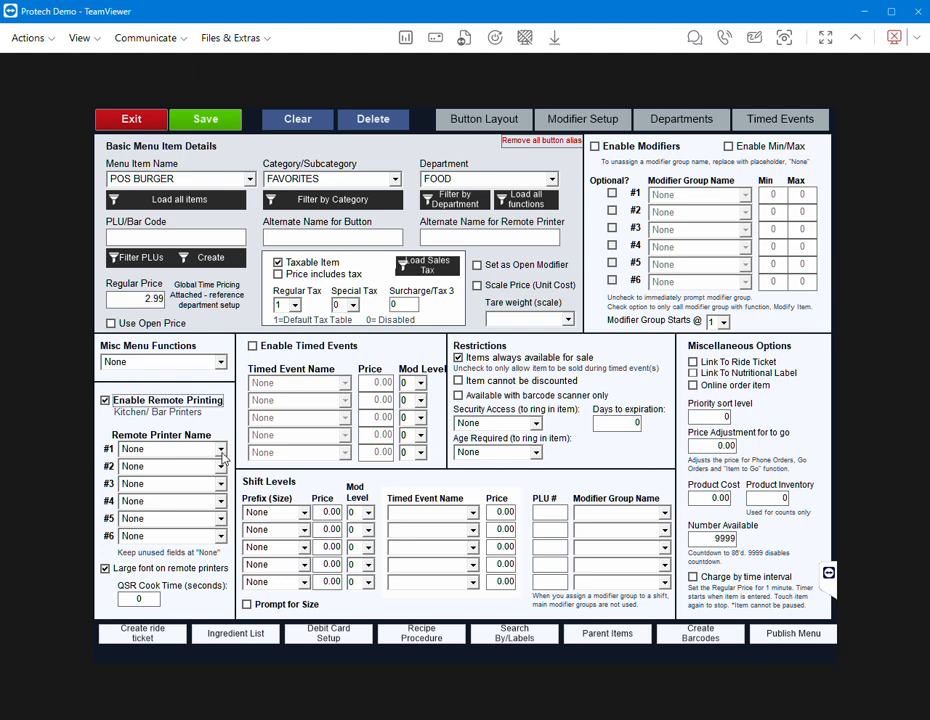
{"action": "left_click", "coordinate": [221, 450]}
{"action": "left_click", "coordinate": [138, 499]}
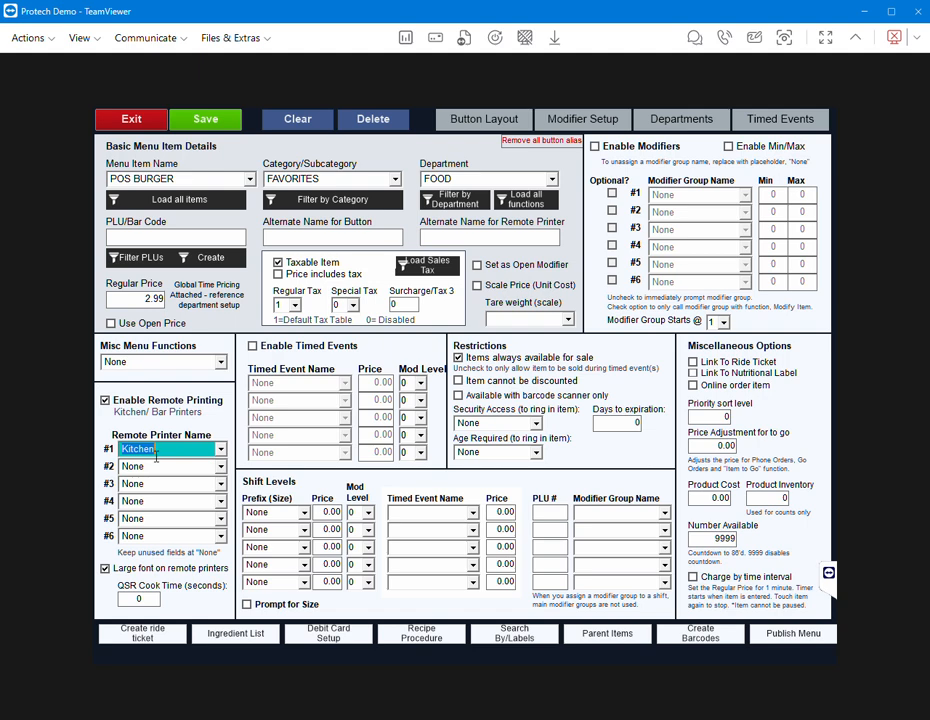
Save the POS BURGER item and open the Button Layout editor
{"action": "left_click", "coordinate": [219, 121]}
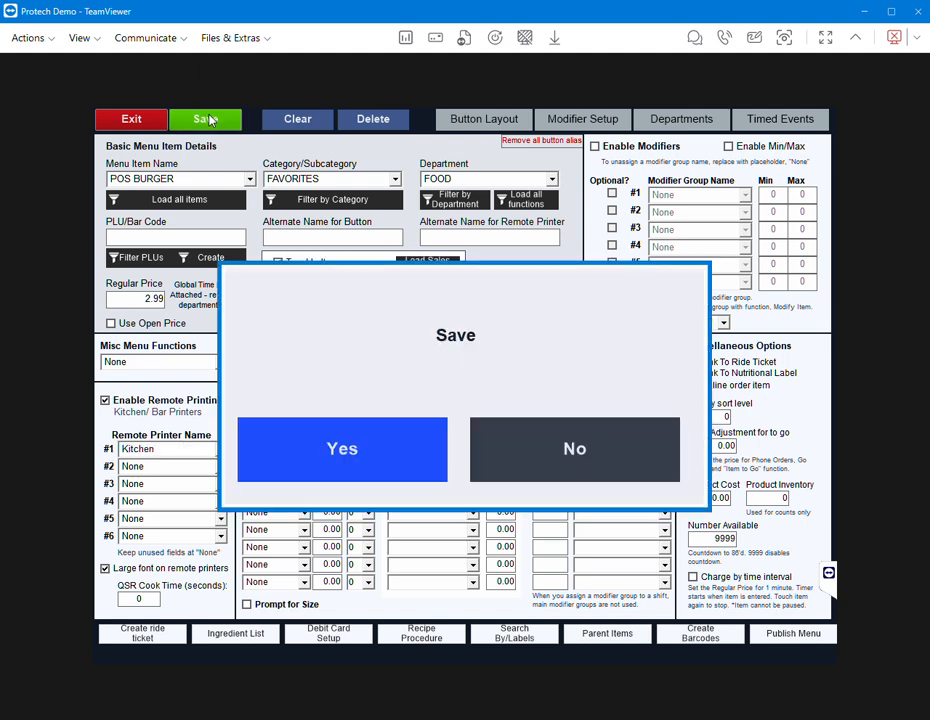
{"action": "left_click", "coordinate": [323, 450]}
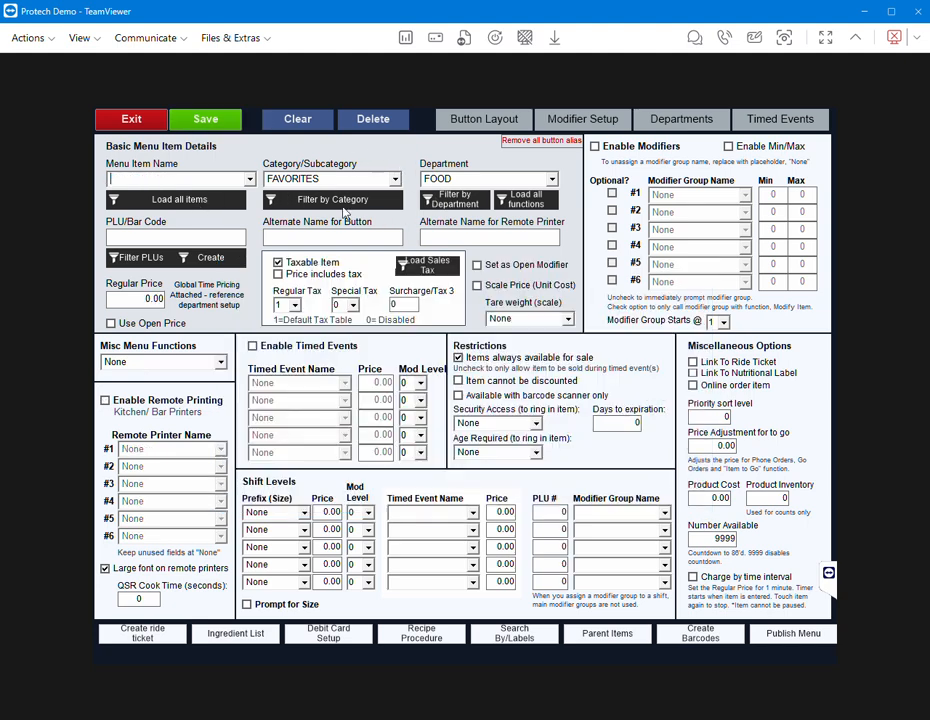
{"action": "left_click", "coordinate": [492, 120]}
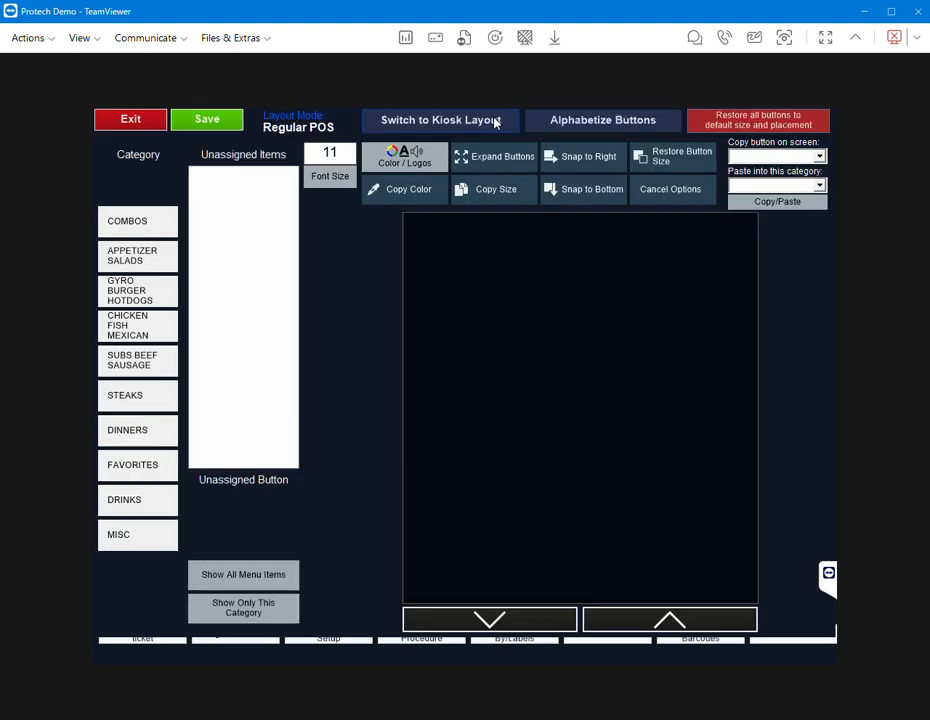
Add a POS BURGER button to the FAVORITES layout
{"action": "left_click", "coordinate": [135, 462]}
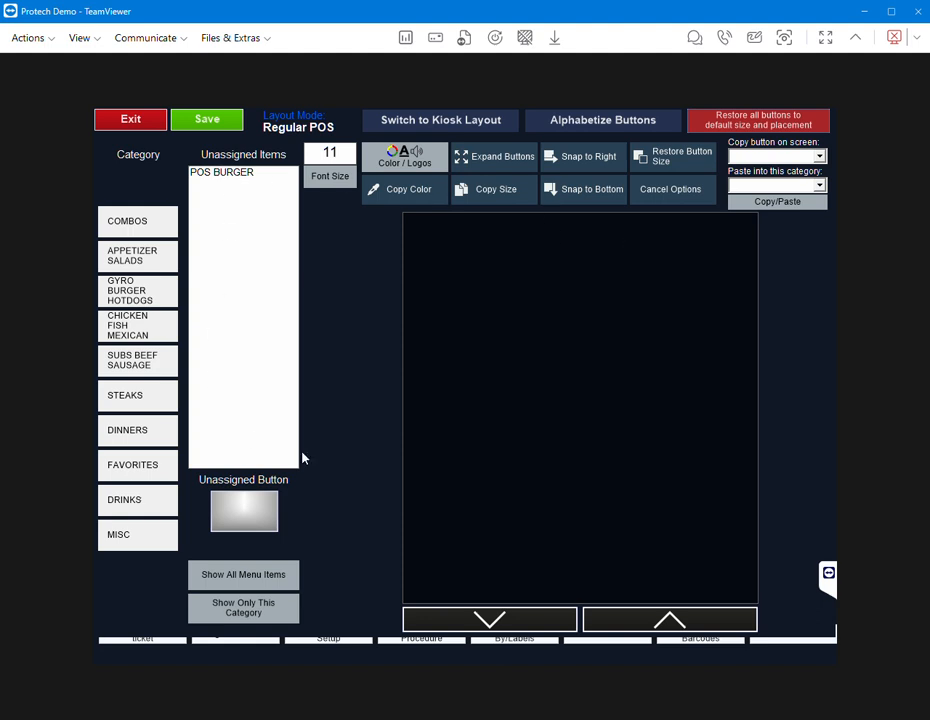
{"action": "left_click", "coordinate": [240, 177]}
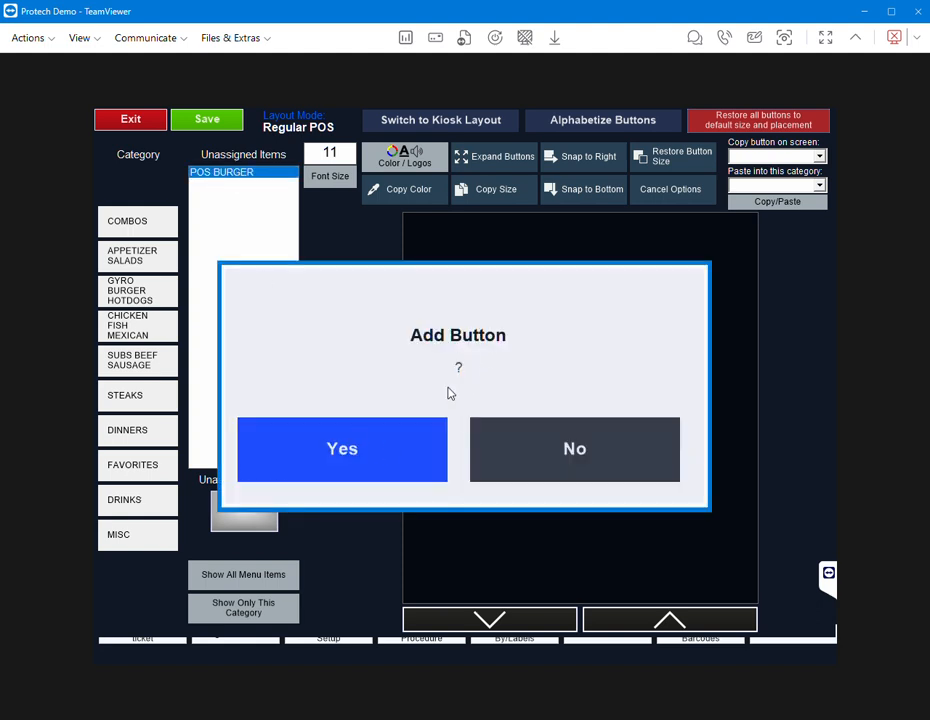
{"action": "left_click", "coordinate": [390, 442]}
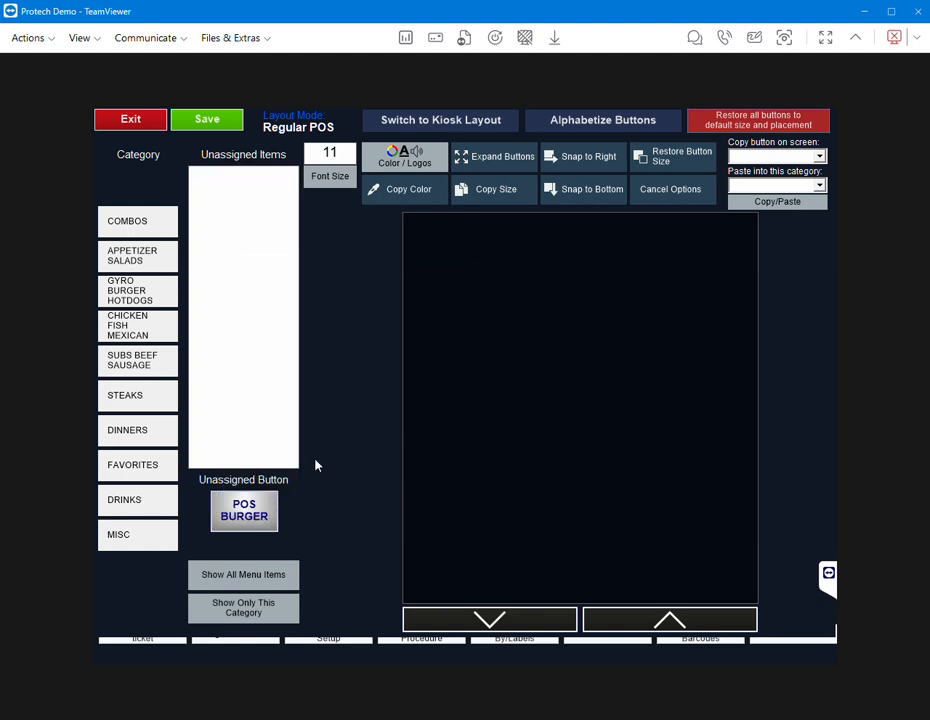
{"action": "left_click", "coordinate": [490, 269]}
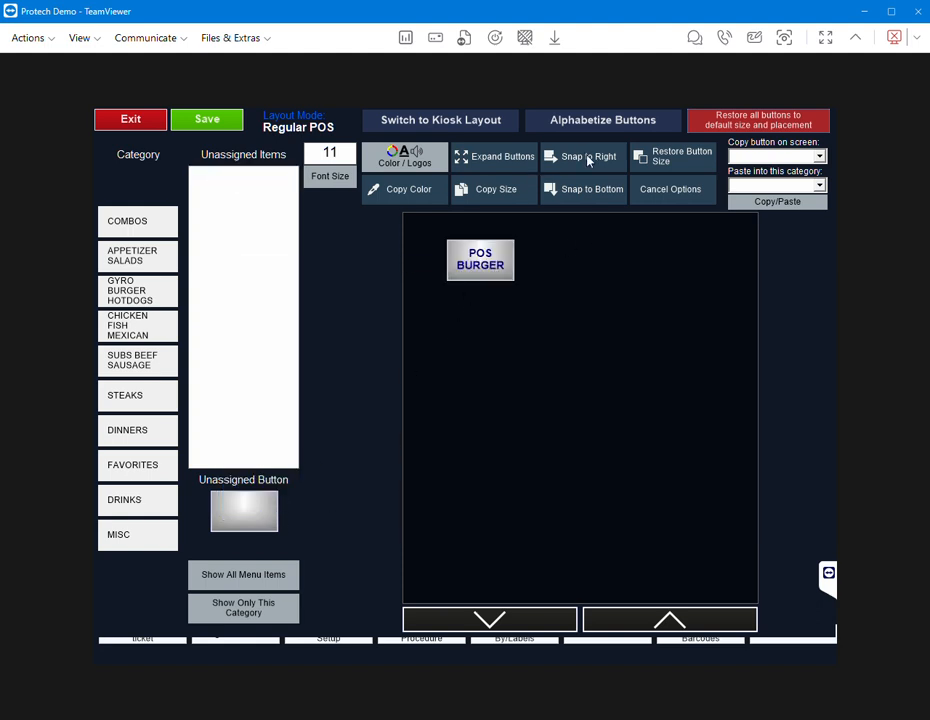
Widen the POS BURGER button and drag it into the top-left corner
{"action": "left_click", "coordinate": [660, 191]}
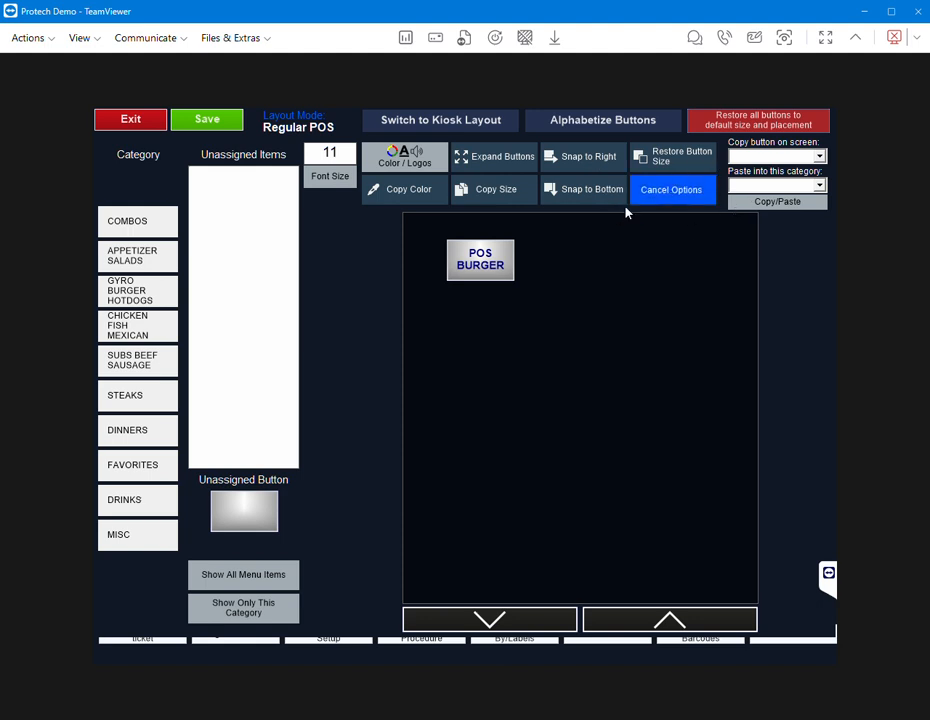
{"action": "left_click", "coordinate": [492, 160]}
{"action": "left_click_drag", "start_coordinate": [453, 297], "coordinate": [572, 299]}
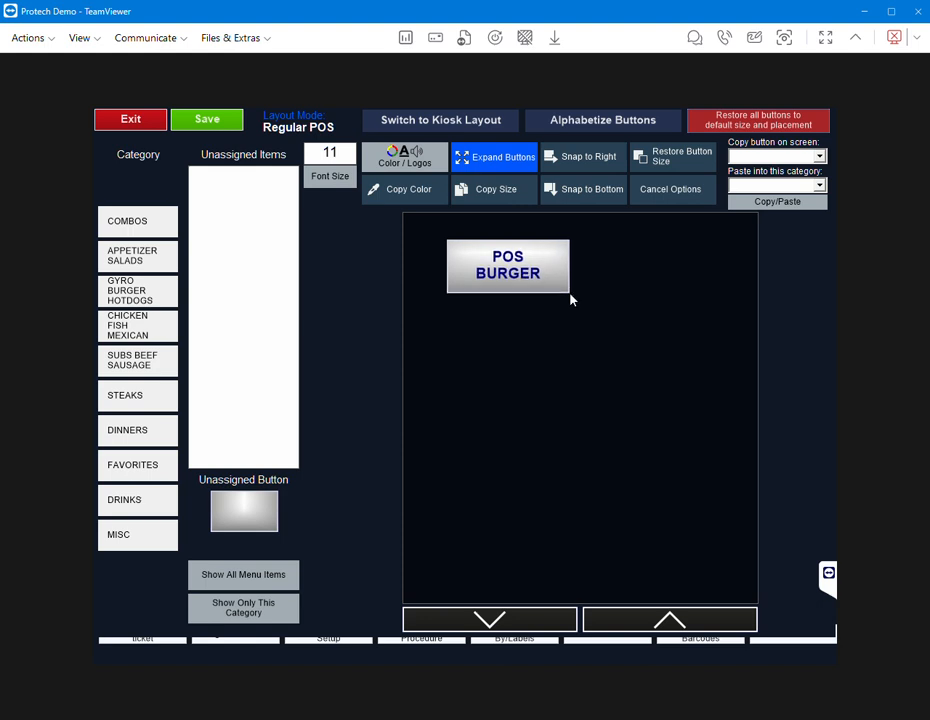
{"action": "left_click", "coordinate": [662, 192]}
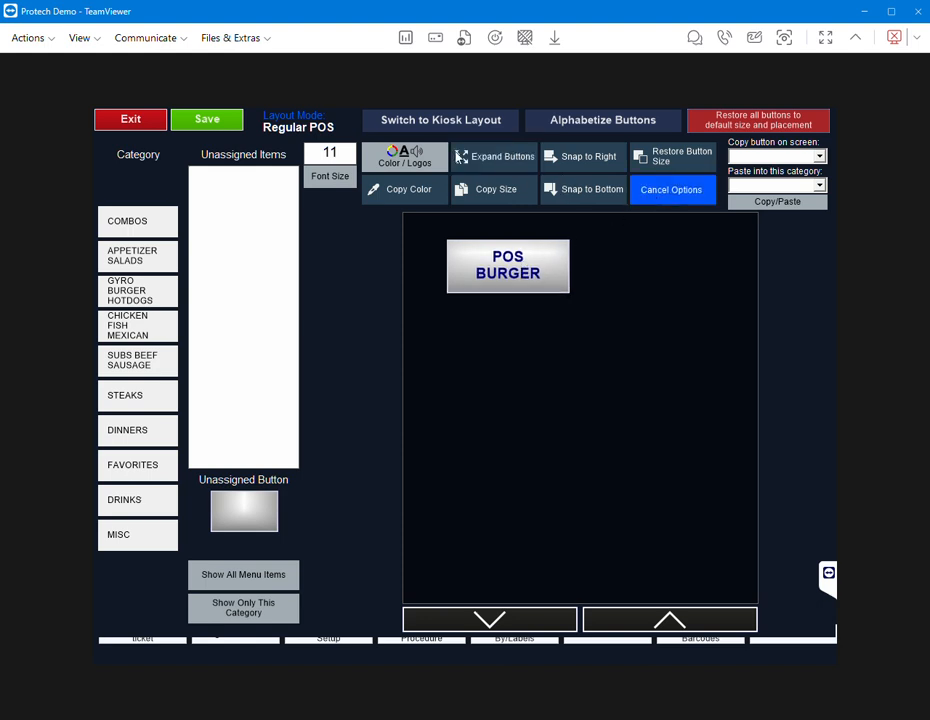
{"action": "left_click_drag", "start_coordinate": [457, 254], "coordinate": [409, 230]}
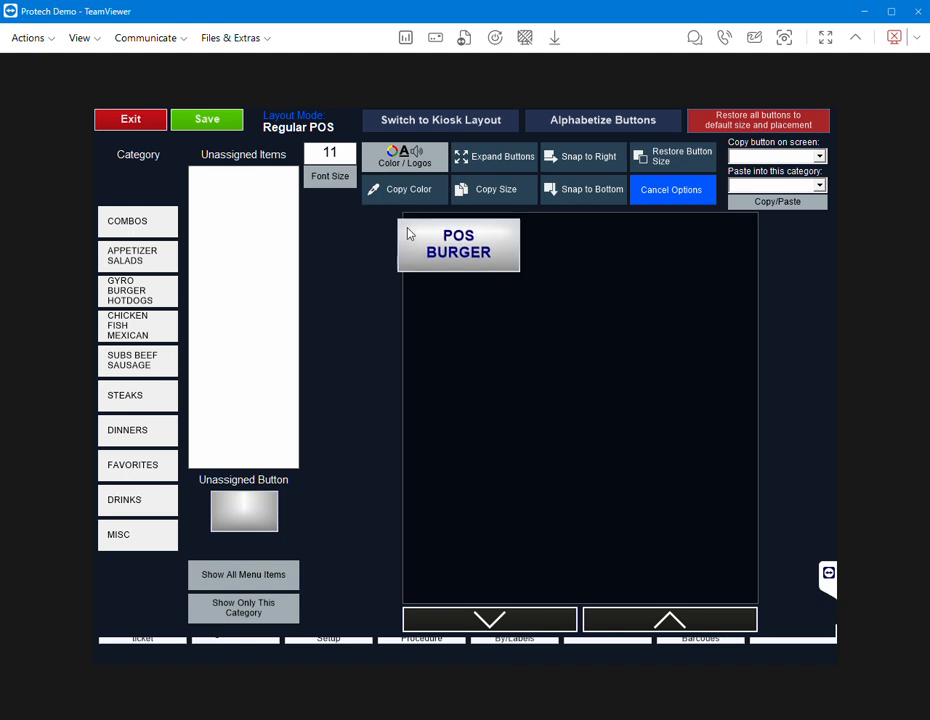
{"action": "left_click_drag", "start_coordinate": [519, 235], "coordinate": [528, 237]}
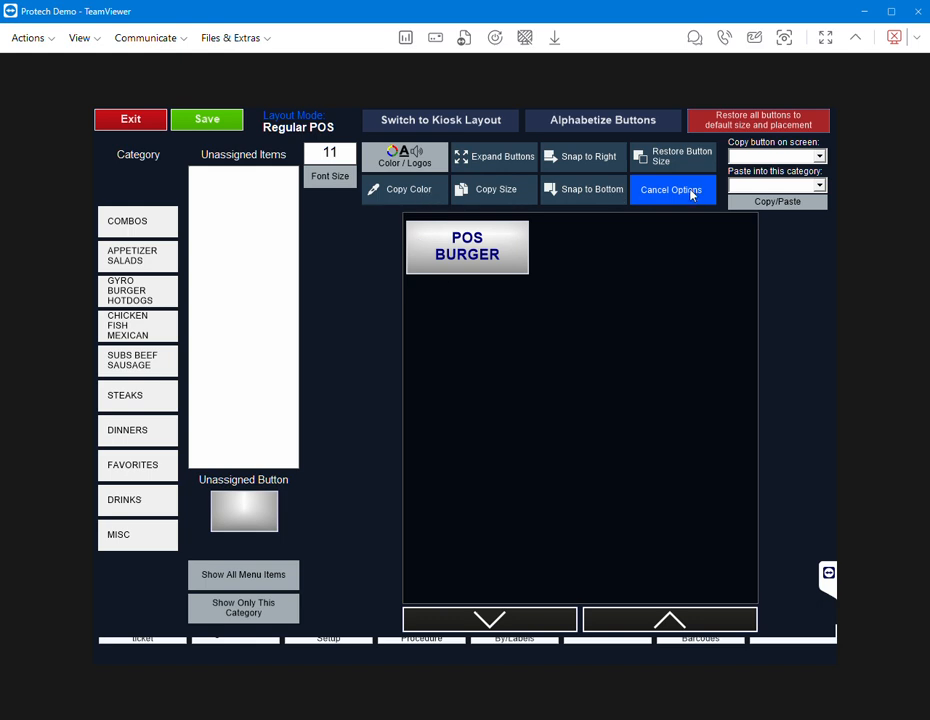
Choose yellow as the button colour and apply it to the POS BURGER button
{"action": "left_click", "coordinate": [395, 157]}
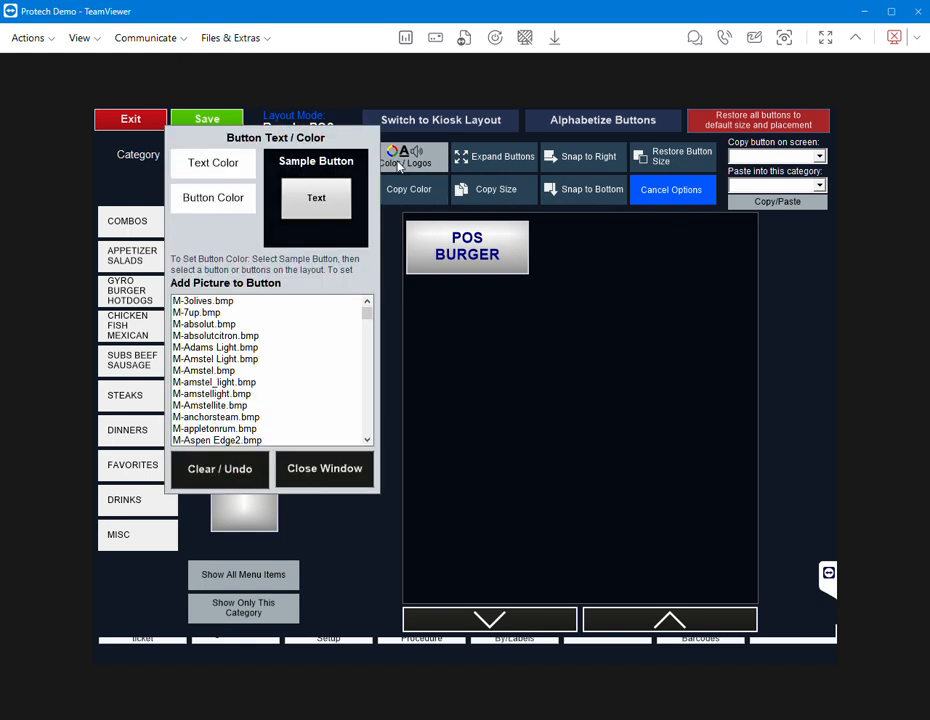
{"action": "left_click", "coordinate": [214, 199]}
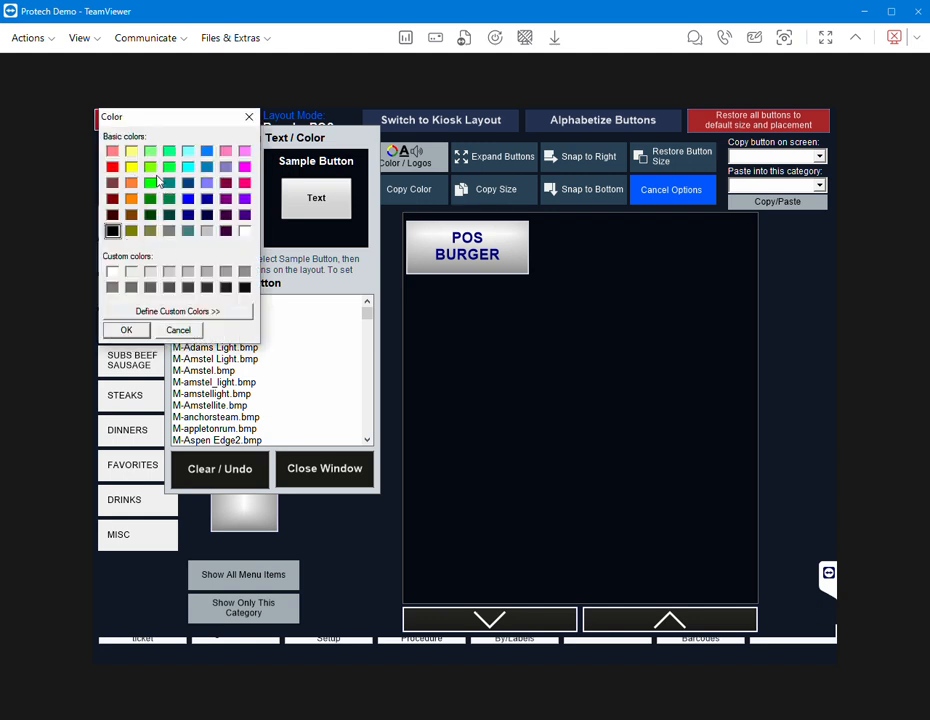
{"action": "left_click", "coordinate": [131, 166]}
{"action": "left_click", "coordinate": [125, 331]}
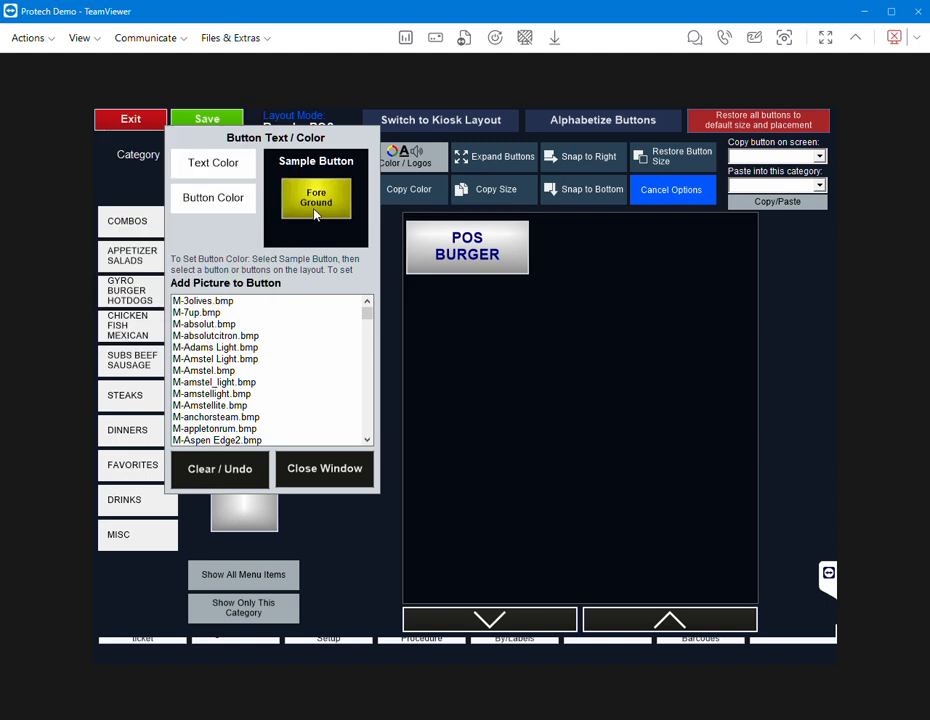
{"action": "left_click", "coordinate": [398, 191]}
{"action": "left_click", "coordinate": [467, 247]}
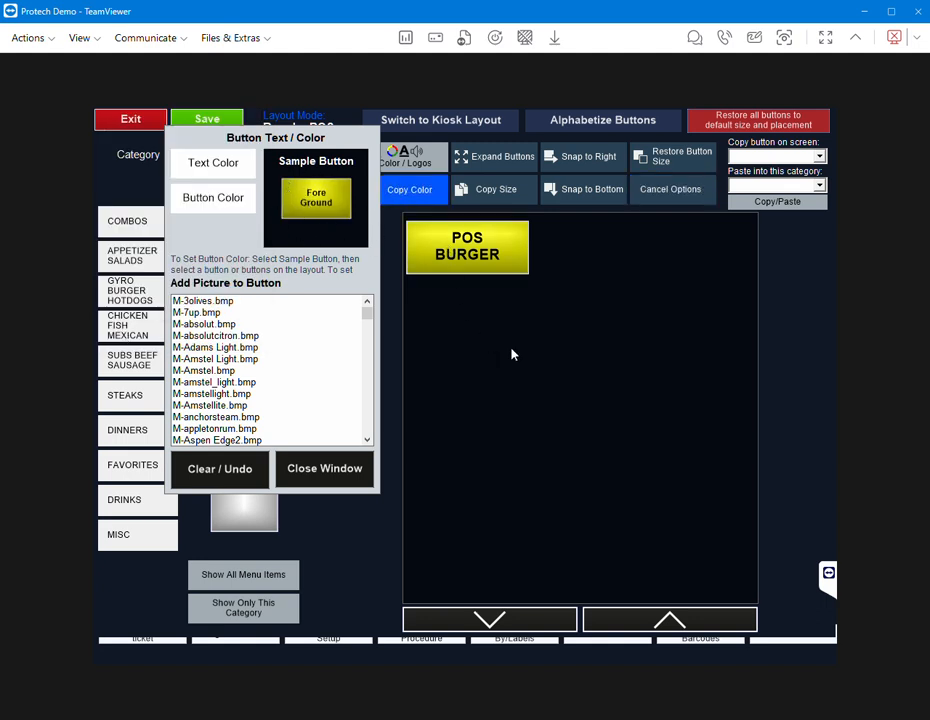
Close the colour panel, save the button layout and exit the layout editor
{"action": "left_click", "coordinate": [362, 479]}
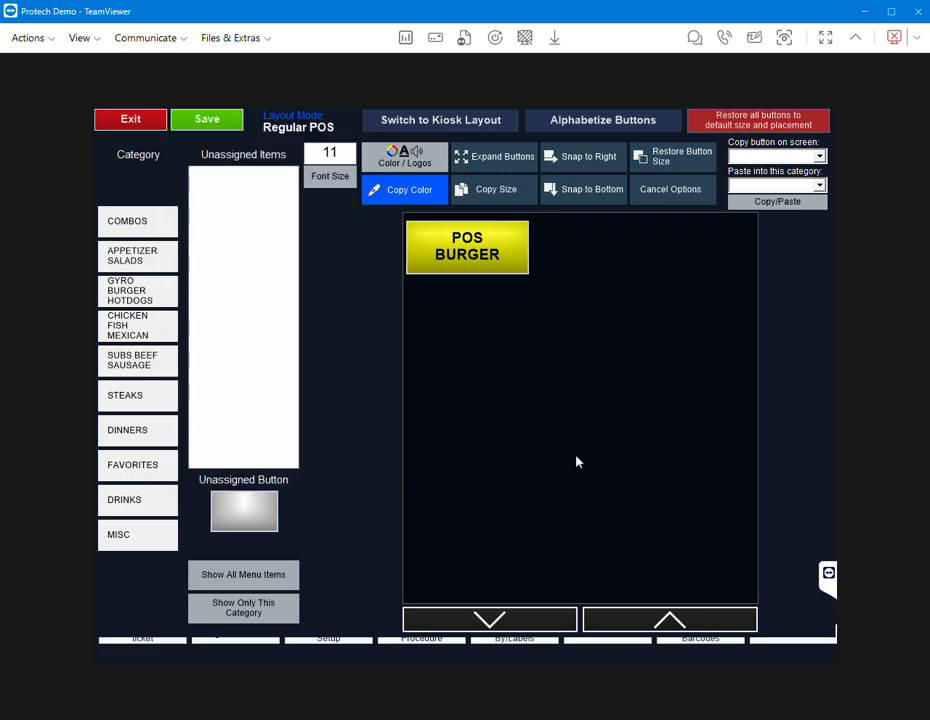
{"action": "left_click", "coordinate": [207, 124]}
{"action": "left_click", "coordinate": [143, 124]}
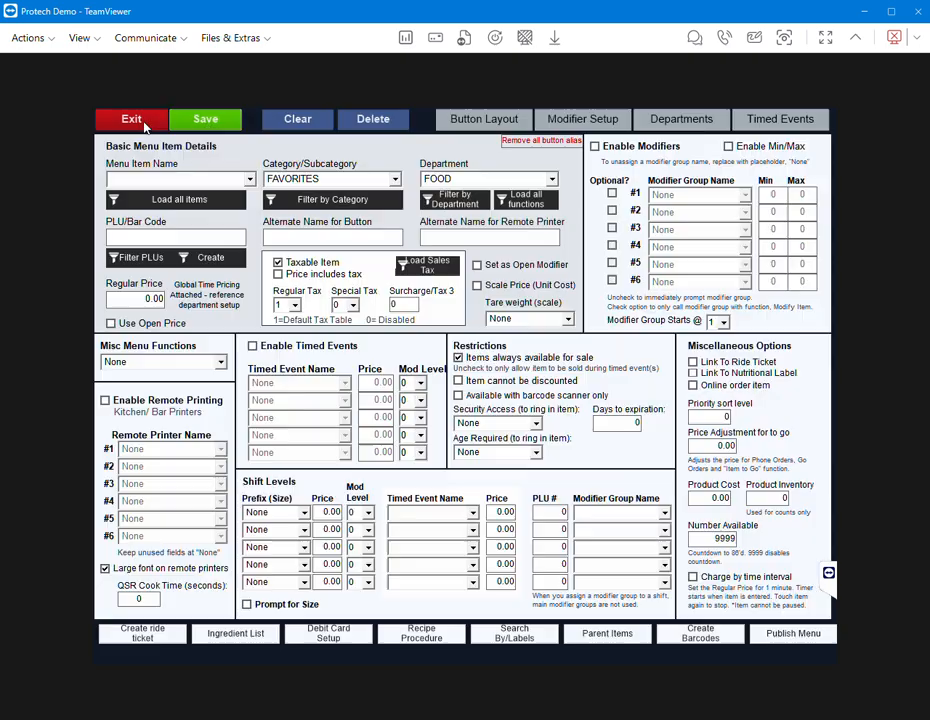
Exit Menu Item Details, Menu Maintenance and the Managers Menu to load the changes
{"action": "left_click", "coordinate": [145, 124]}
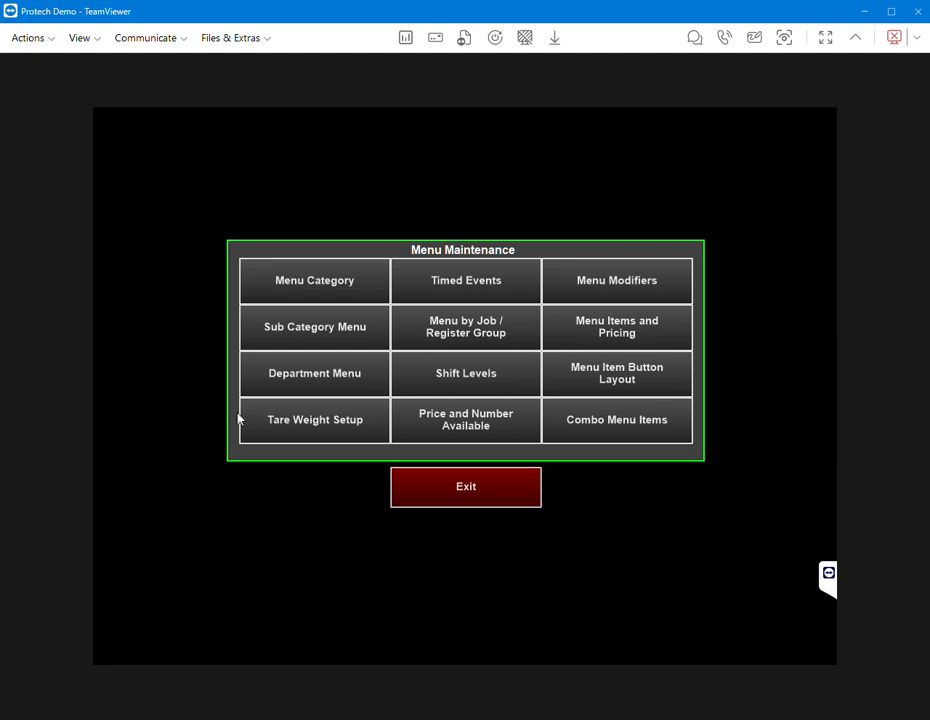
{"action": "left_click", "coordinate": [482, 486]}
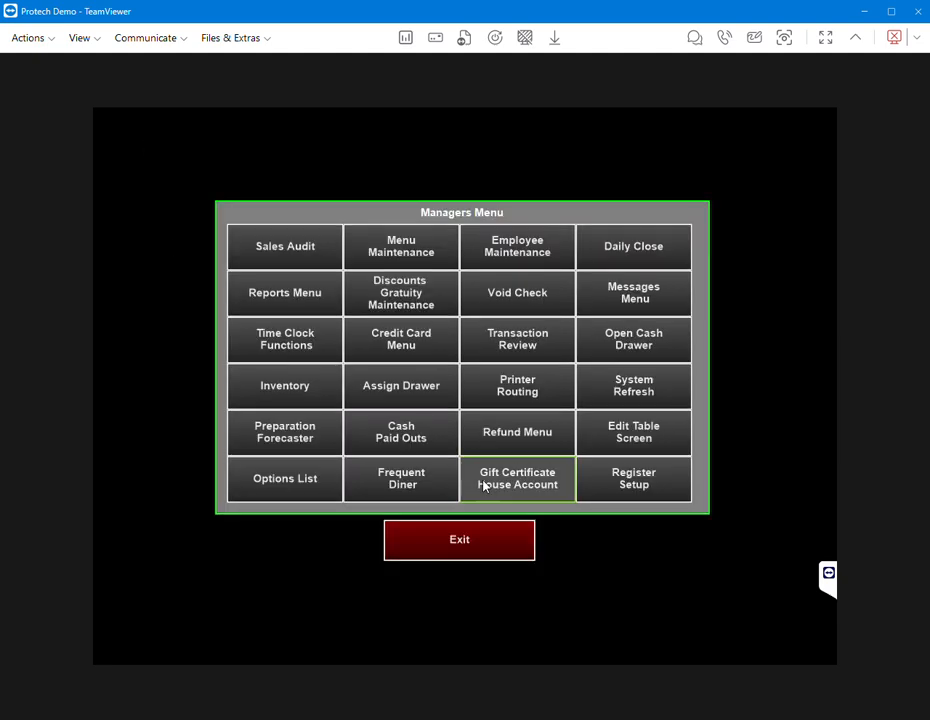
{"action": "left_click", "coordinate": [481, 540]}
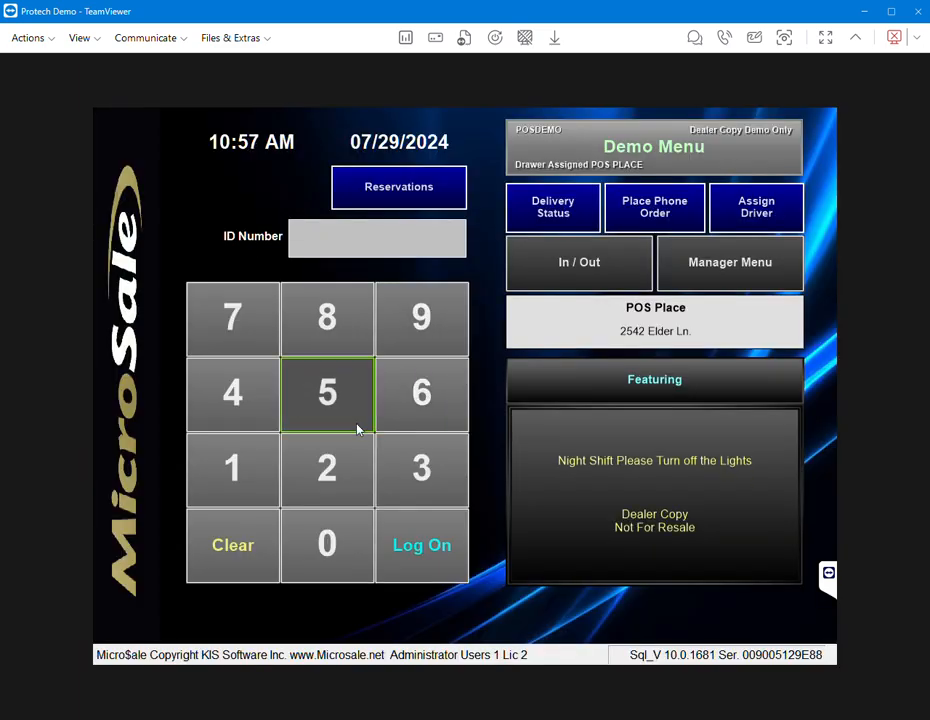
Enter the employee ID on the login keypad
{"action": "left_click", "coordinate": [326, 467]}
{"action": "left_click", "coordinate": [327, 393]}
{"action": "left_click", "coordinate": [358, 493]}
{"action": "left_click", "coordinate": [403, 530]}
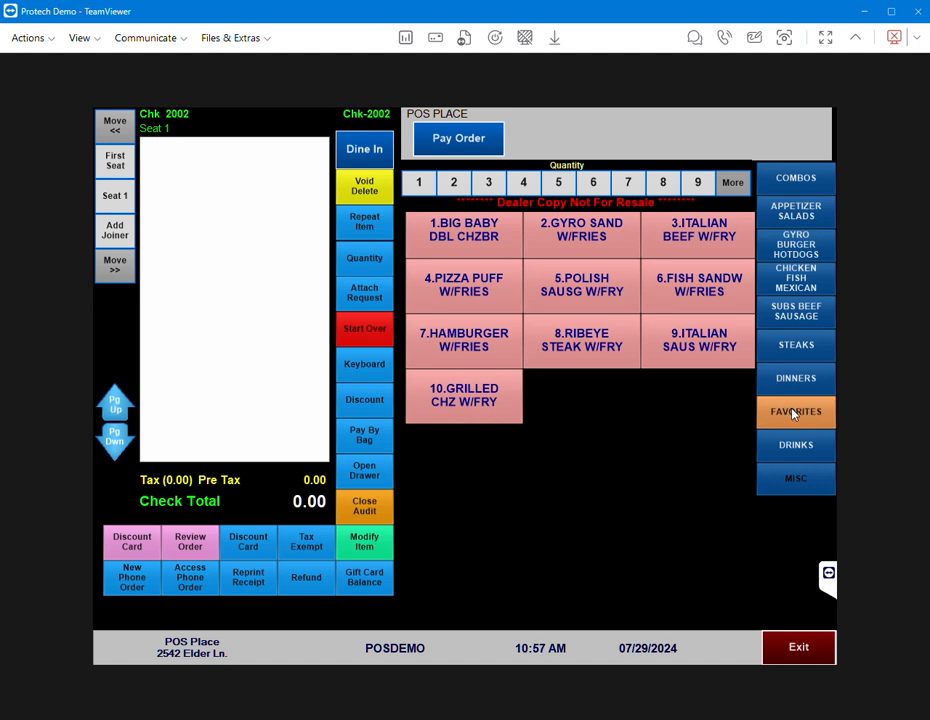
From the FAVORITES category, add a POS BURGER at 2.99 to check 2002
{"action": "left_click", "coordinate": [793, 415]}
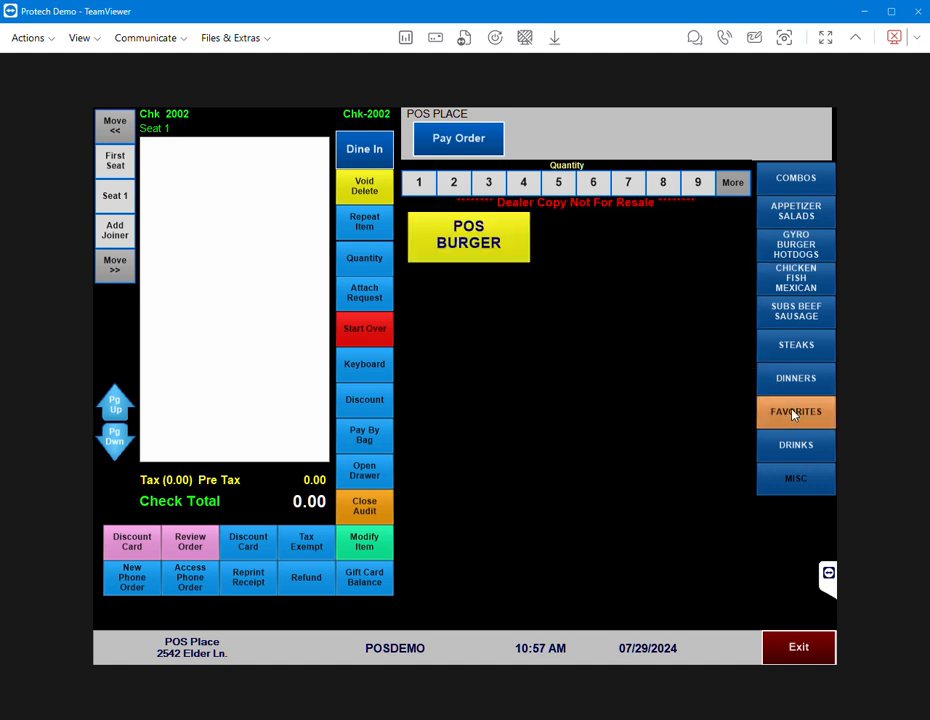
{"action": "left_click", "coordinate": [517, 240]}
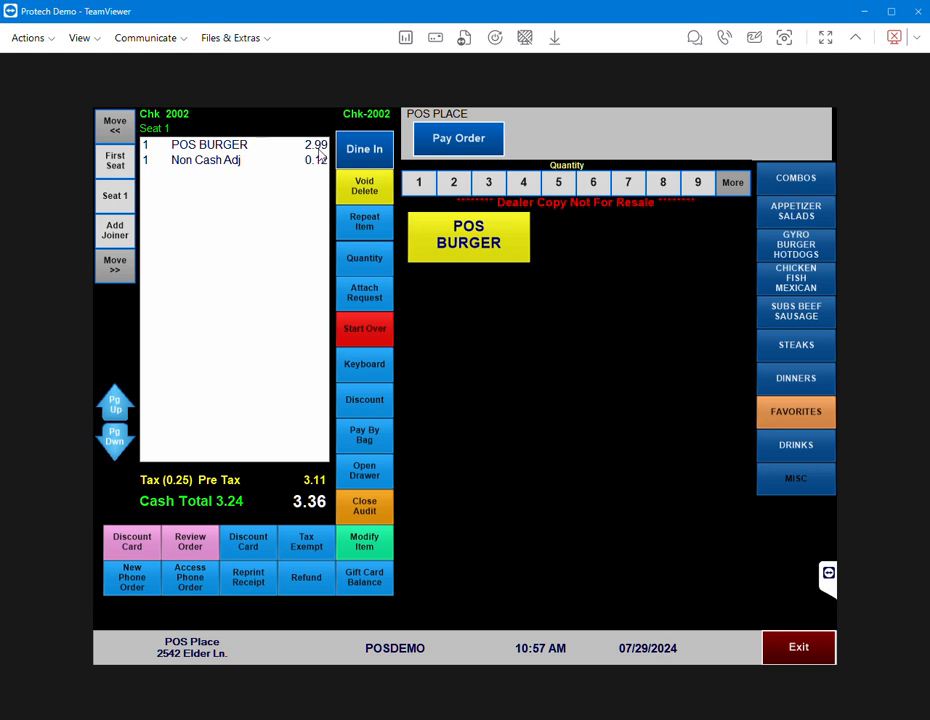